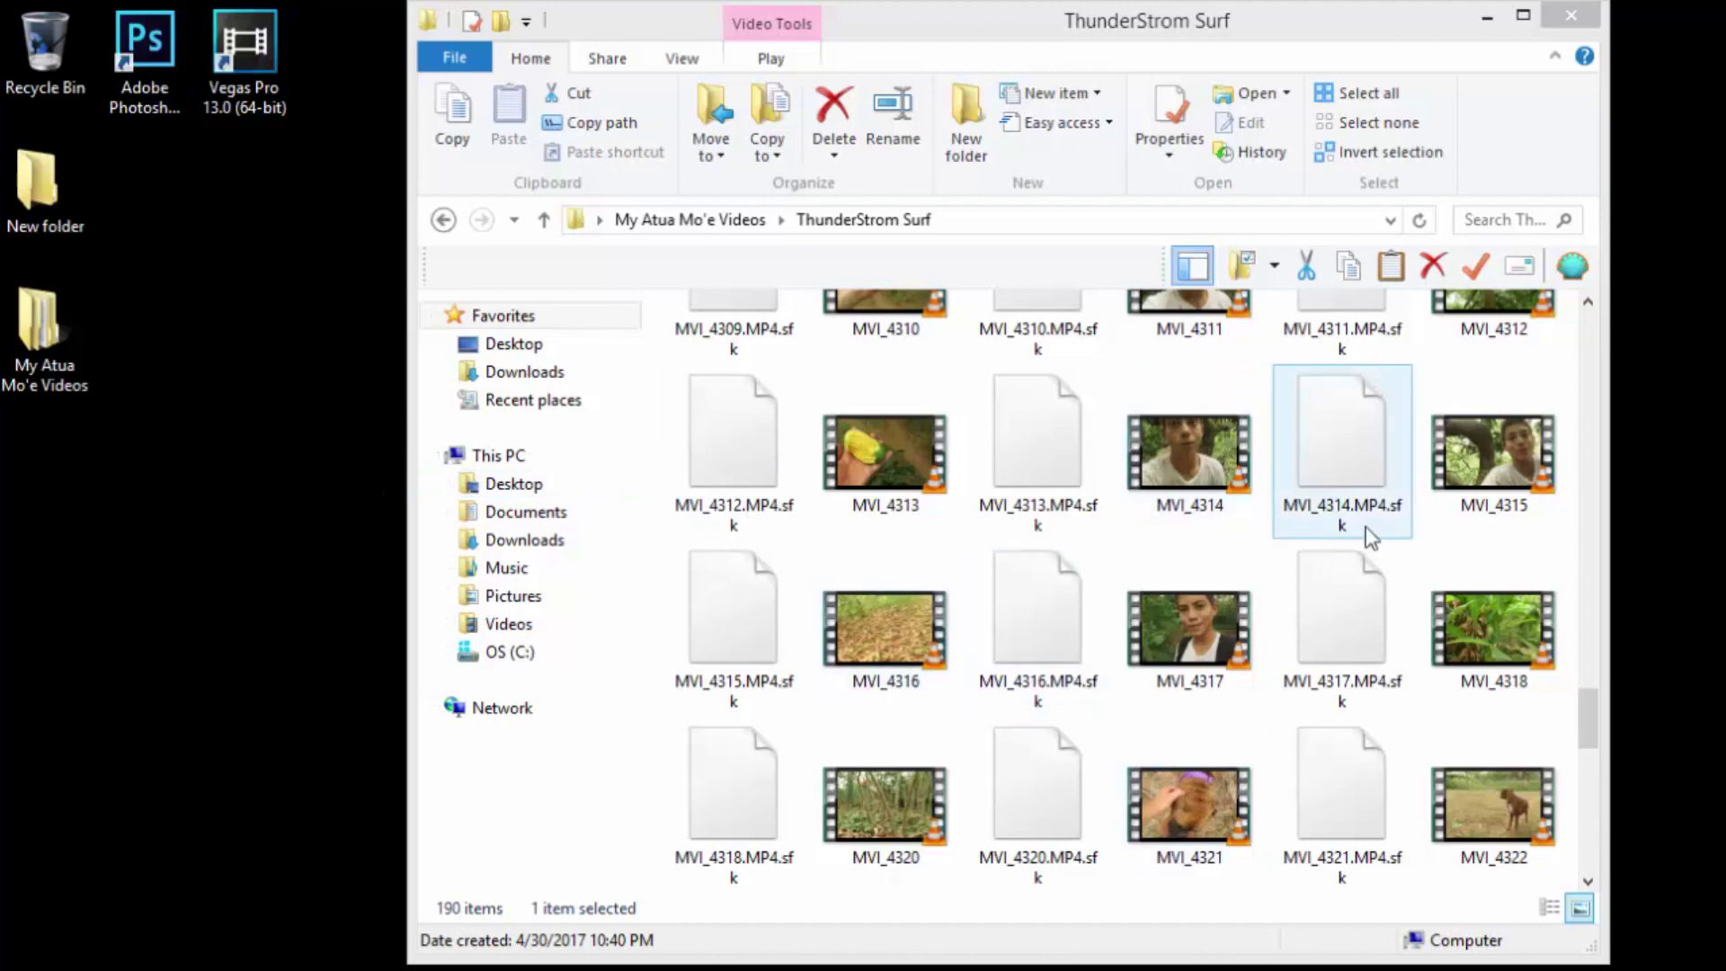
# Preview MVI_4315.MP4 in VLC, fullscreen and back, then return to Photoshop.
pyautogui.doubleClick(1492, 465)
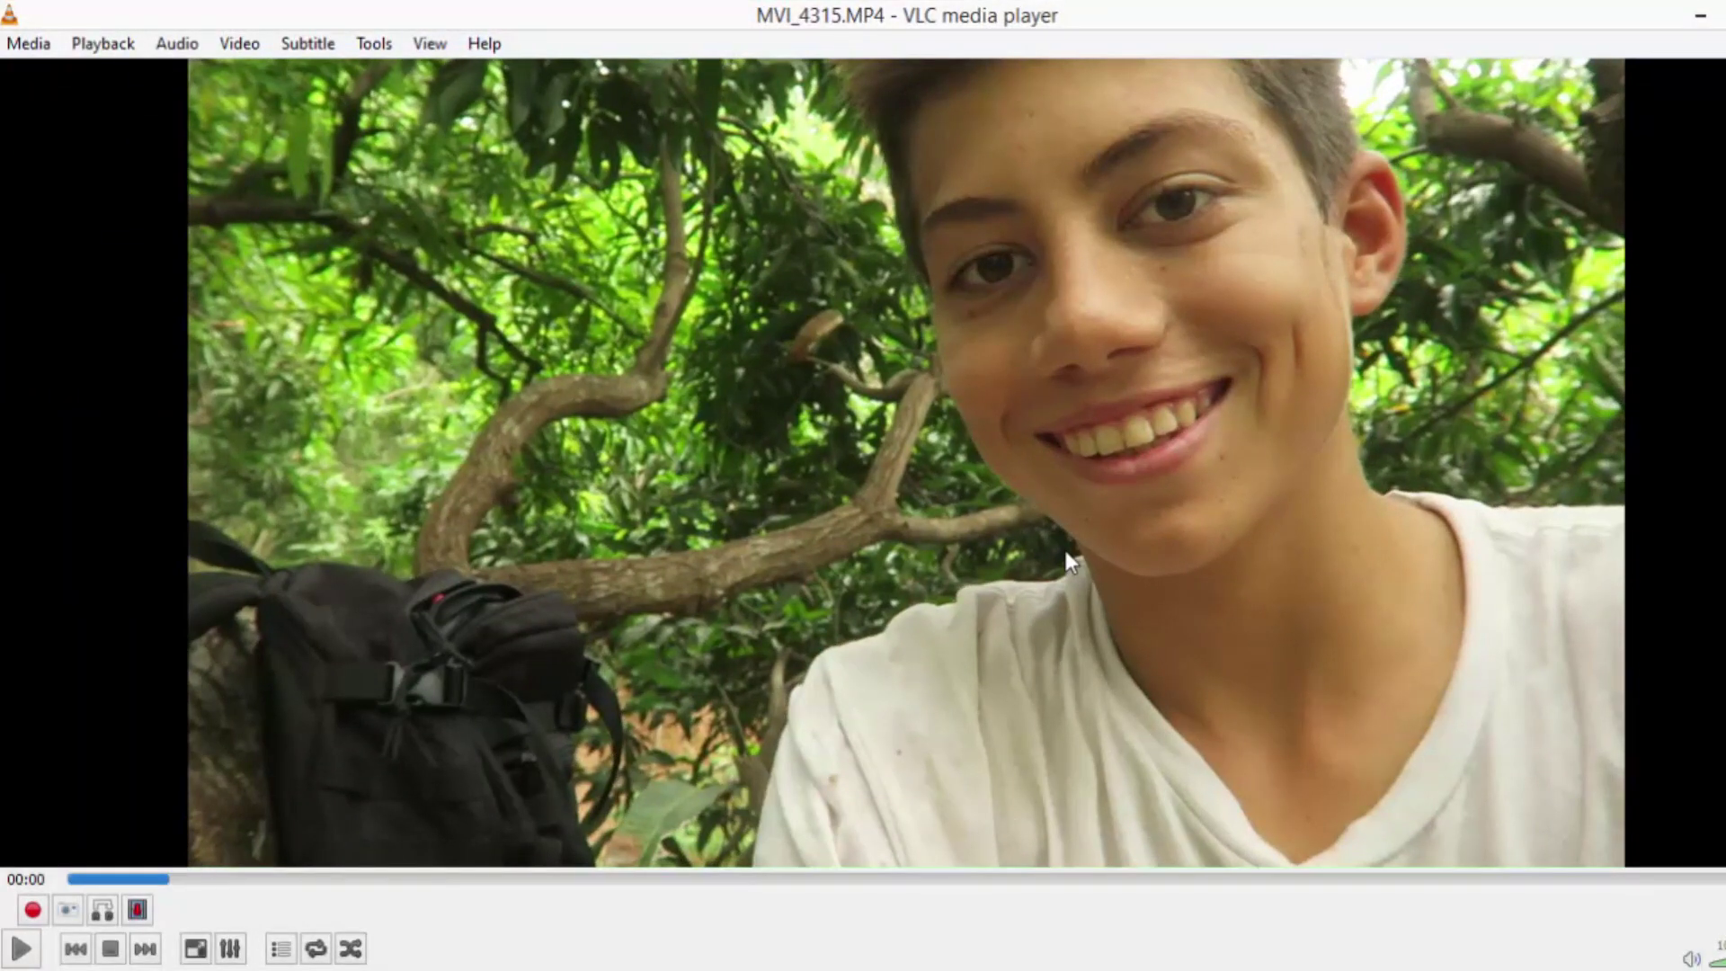
pyautogui.doubleClick(1065, 550)
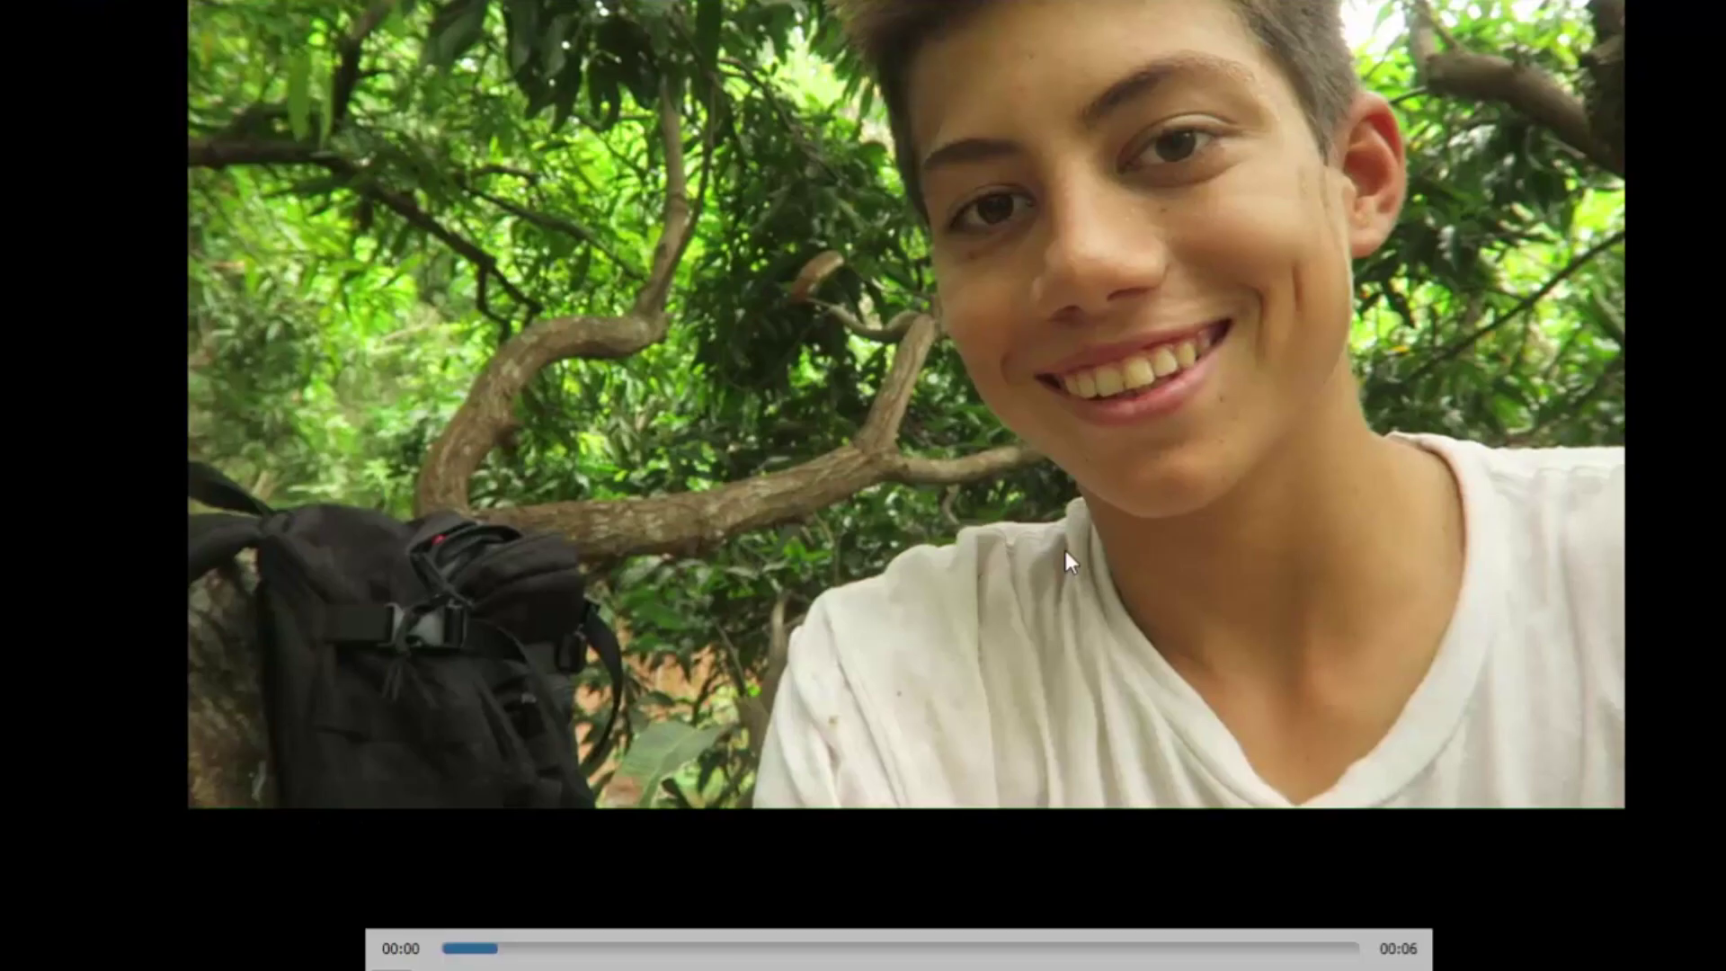
pyautogui.doubleClick(666, 471)
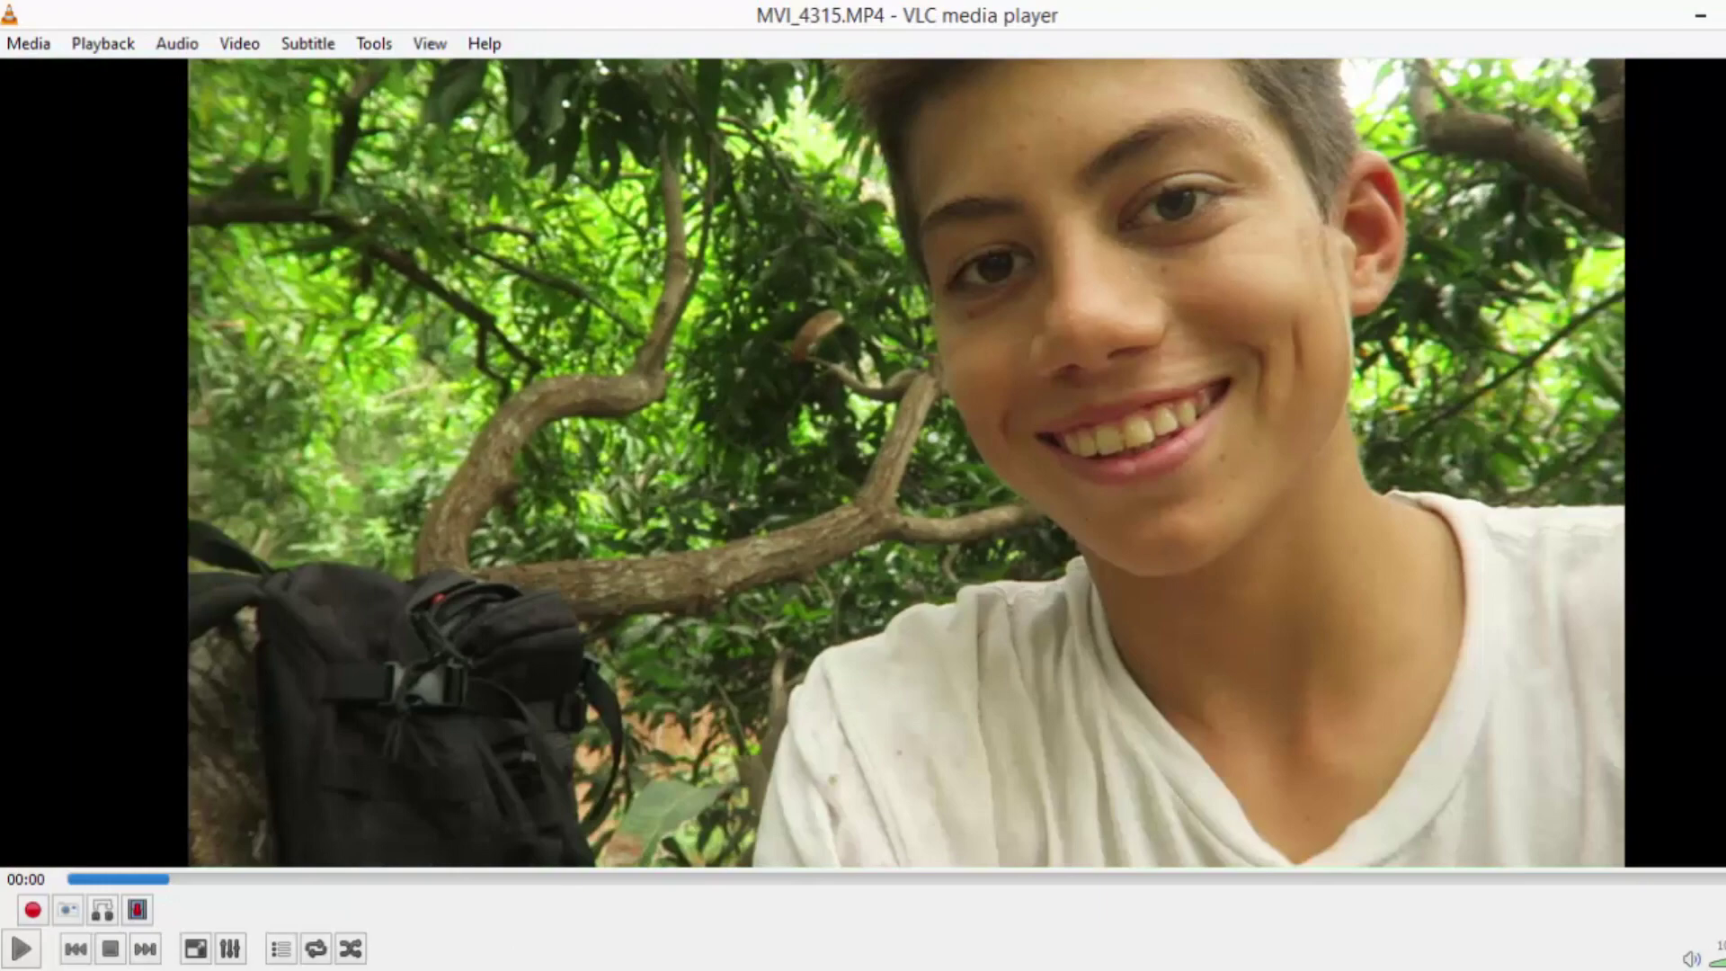
pyautogui.click(522, 863)
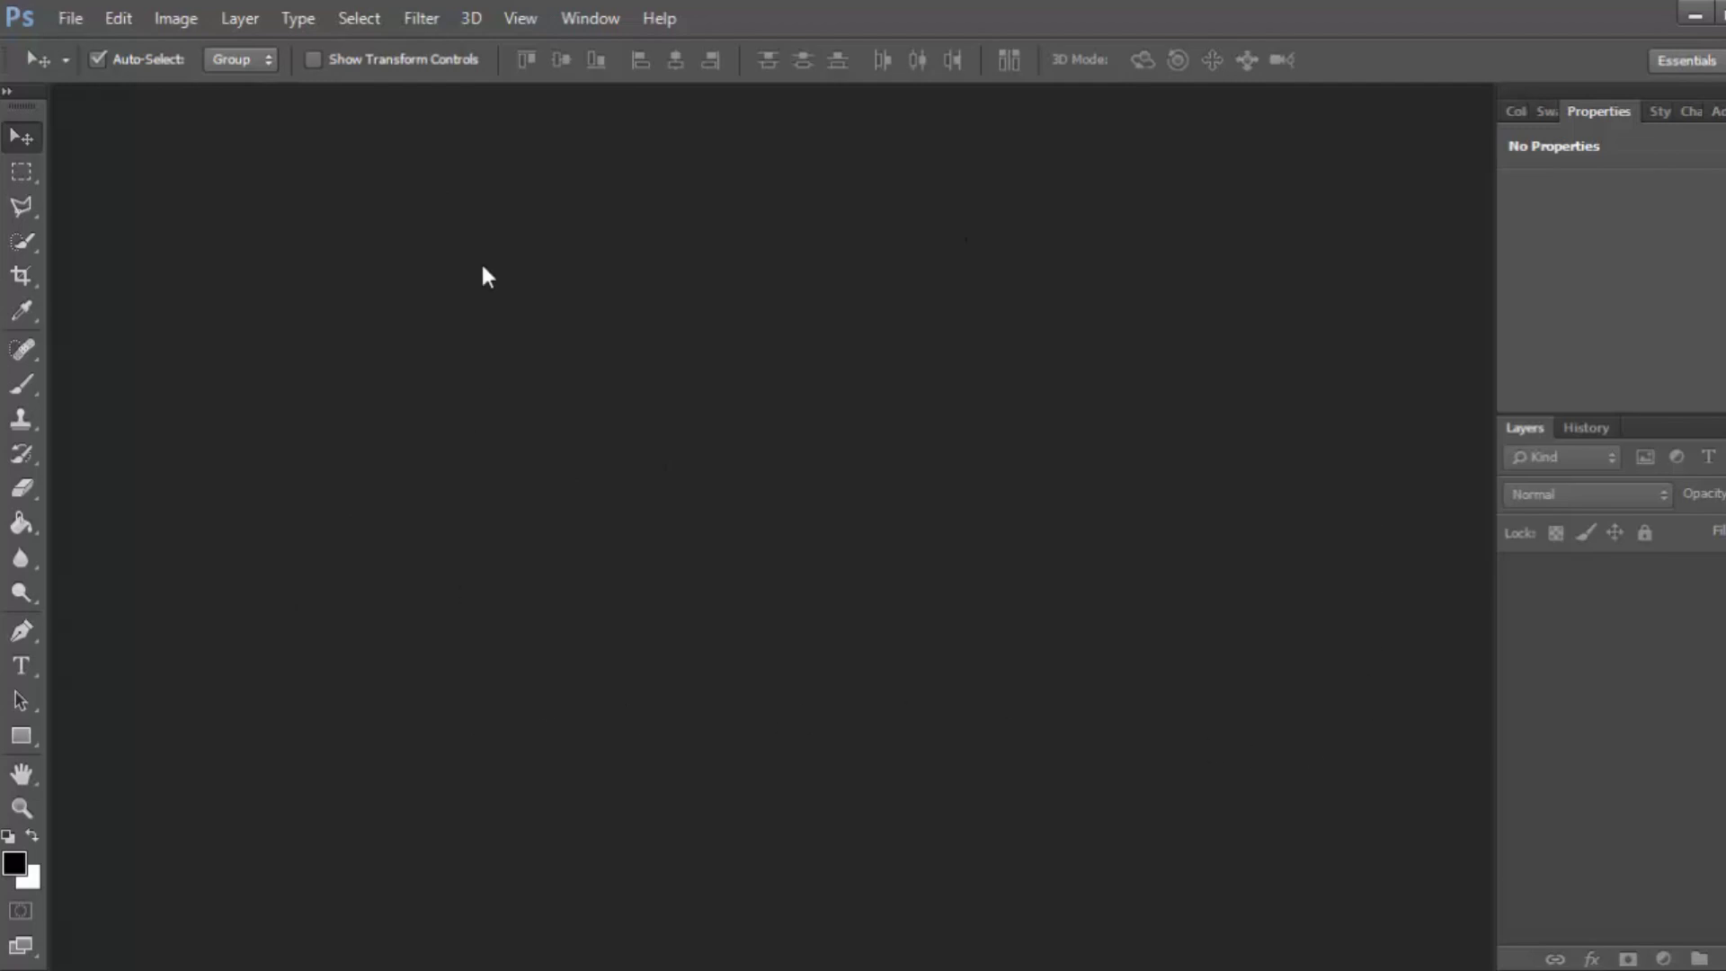
# Create a new blank white document 1280 × 720 pixels (Untitled-1).
pyautogui.click(71, 16)
pyautogui.click(112, 56)
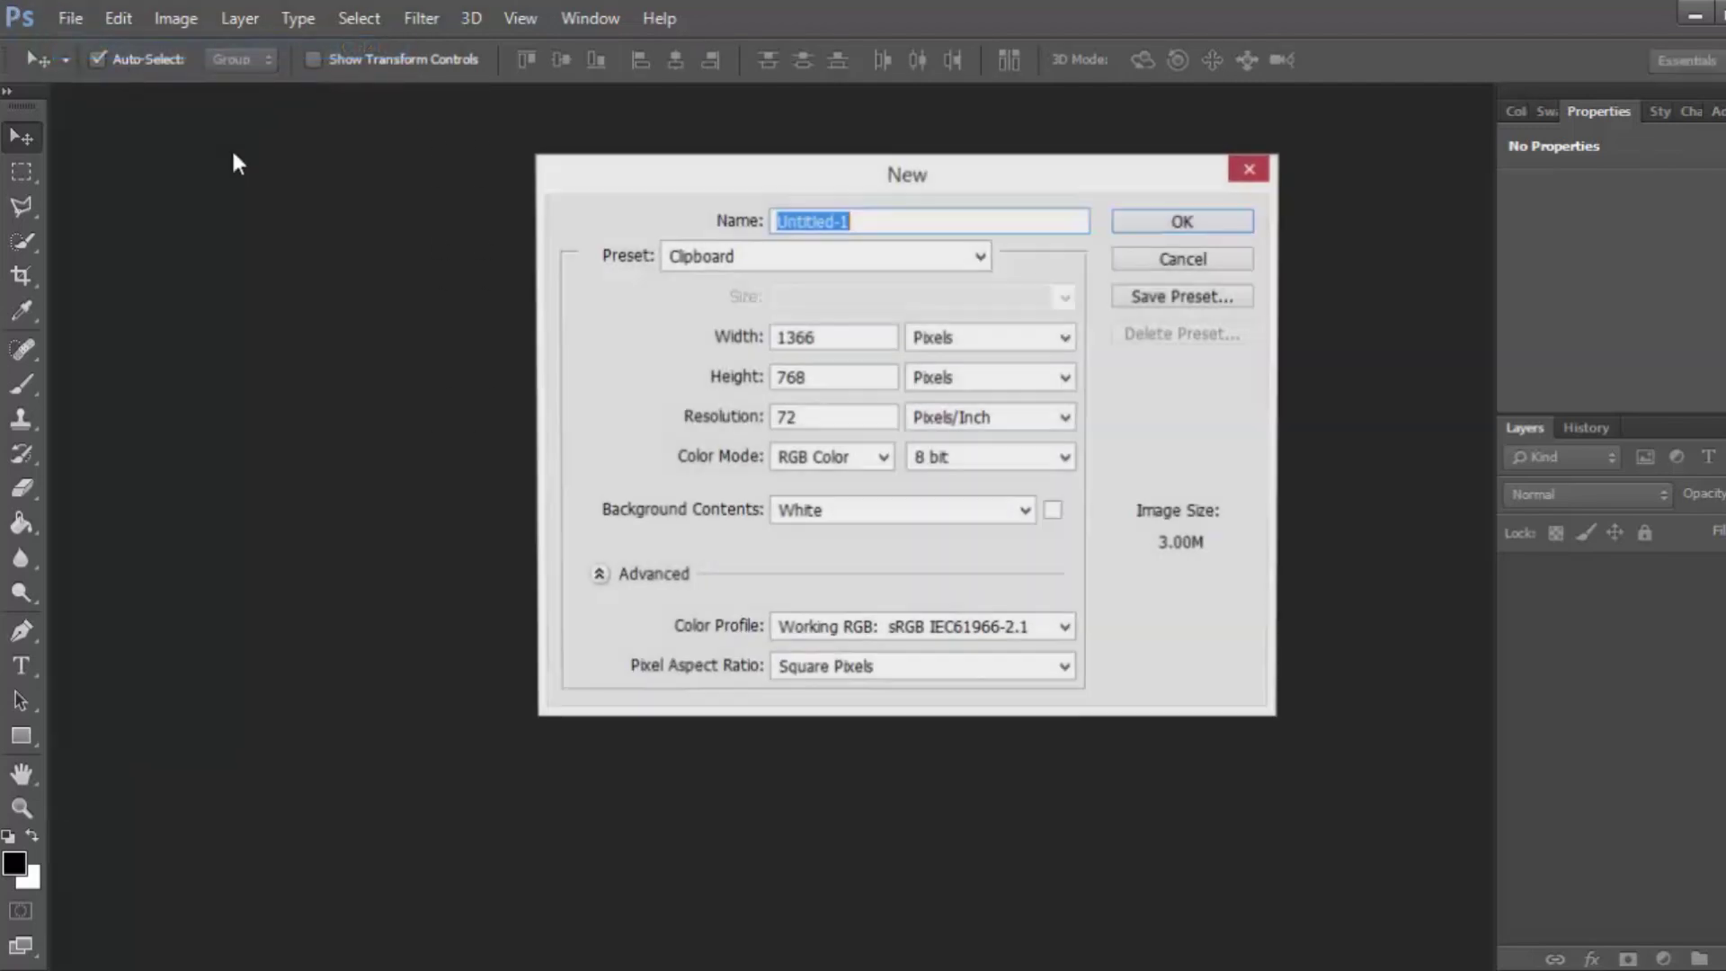
pyautogui.moveTo(843, 332); pyautogui.dragTo(761, 334)
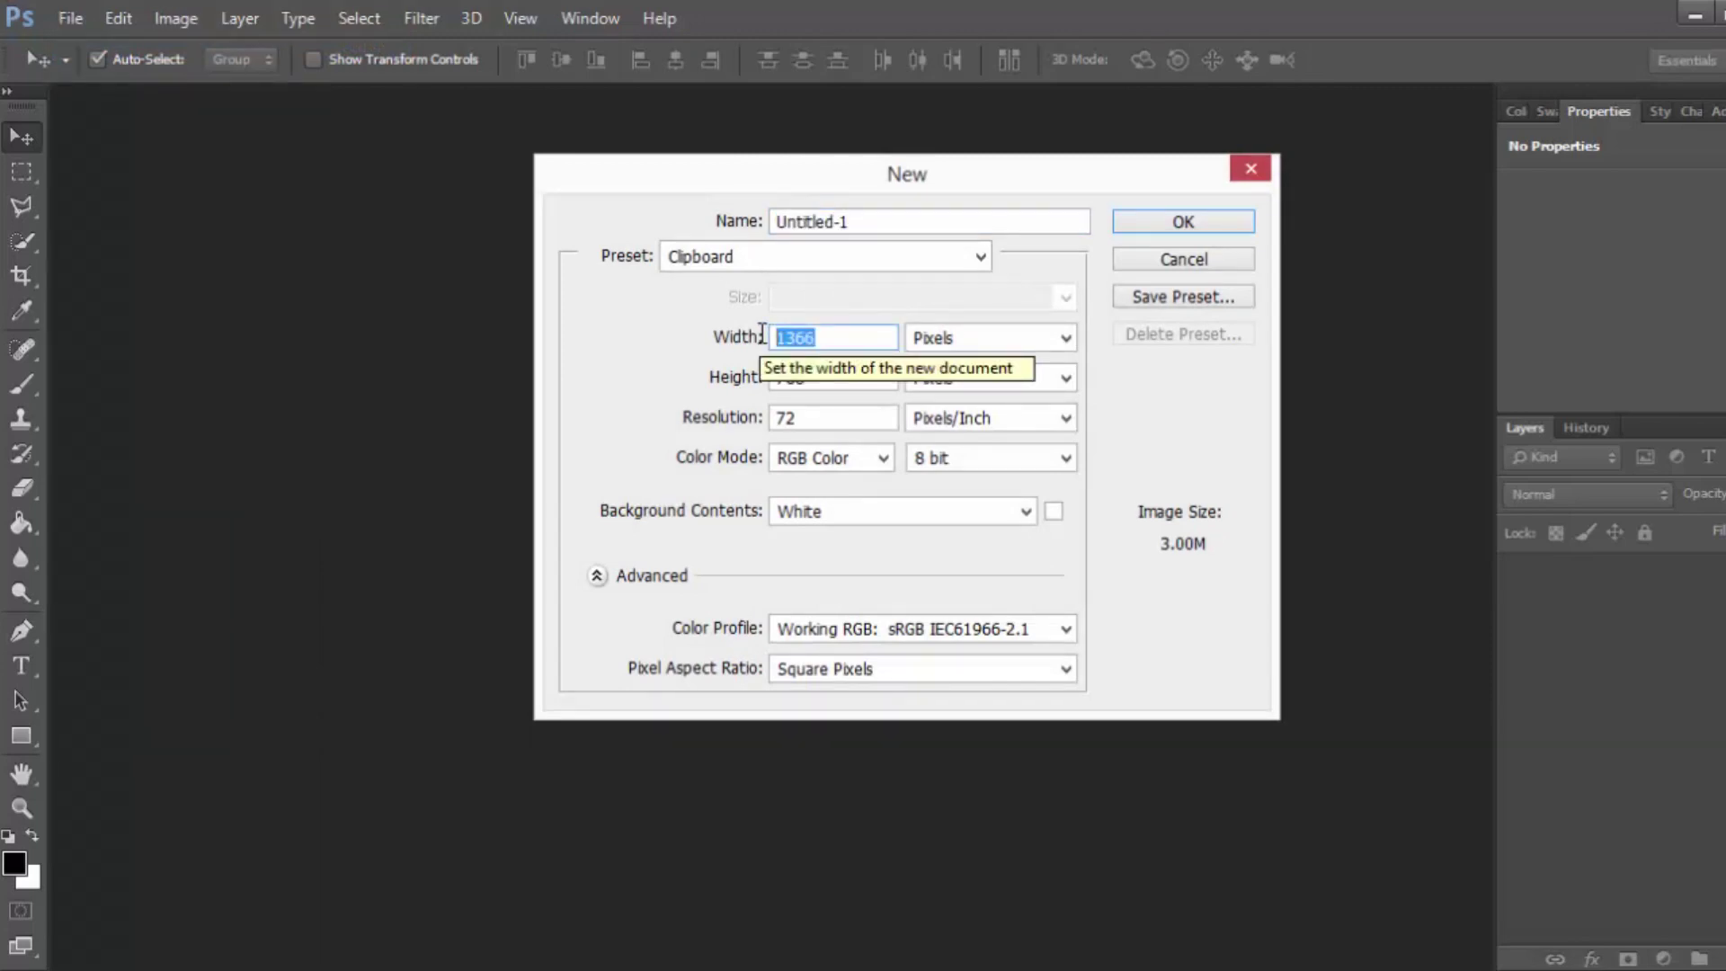
pyautogui.write('1280')
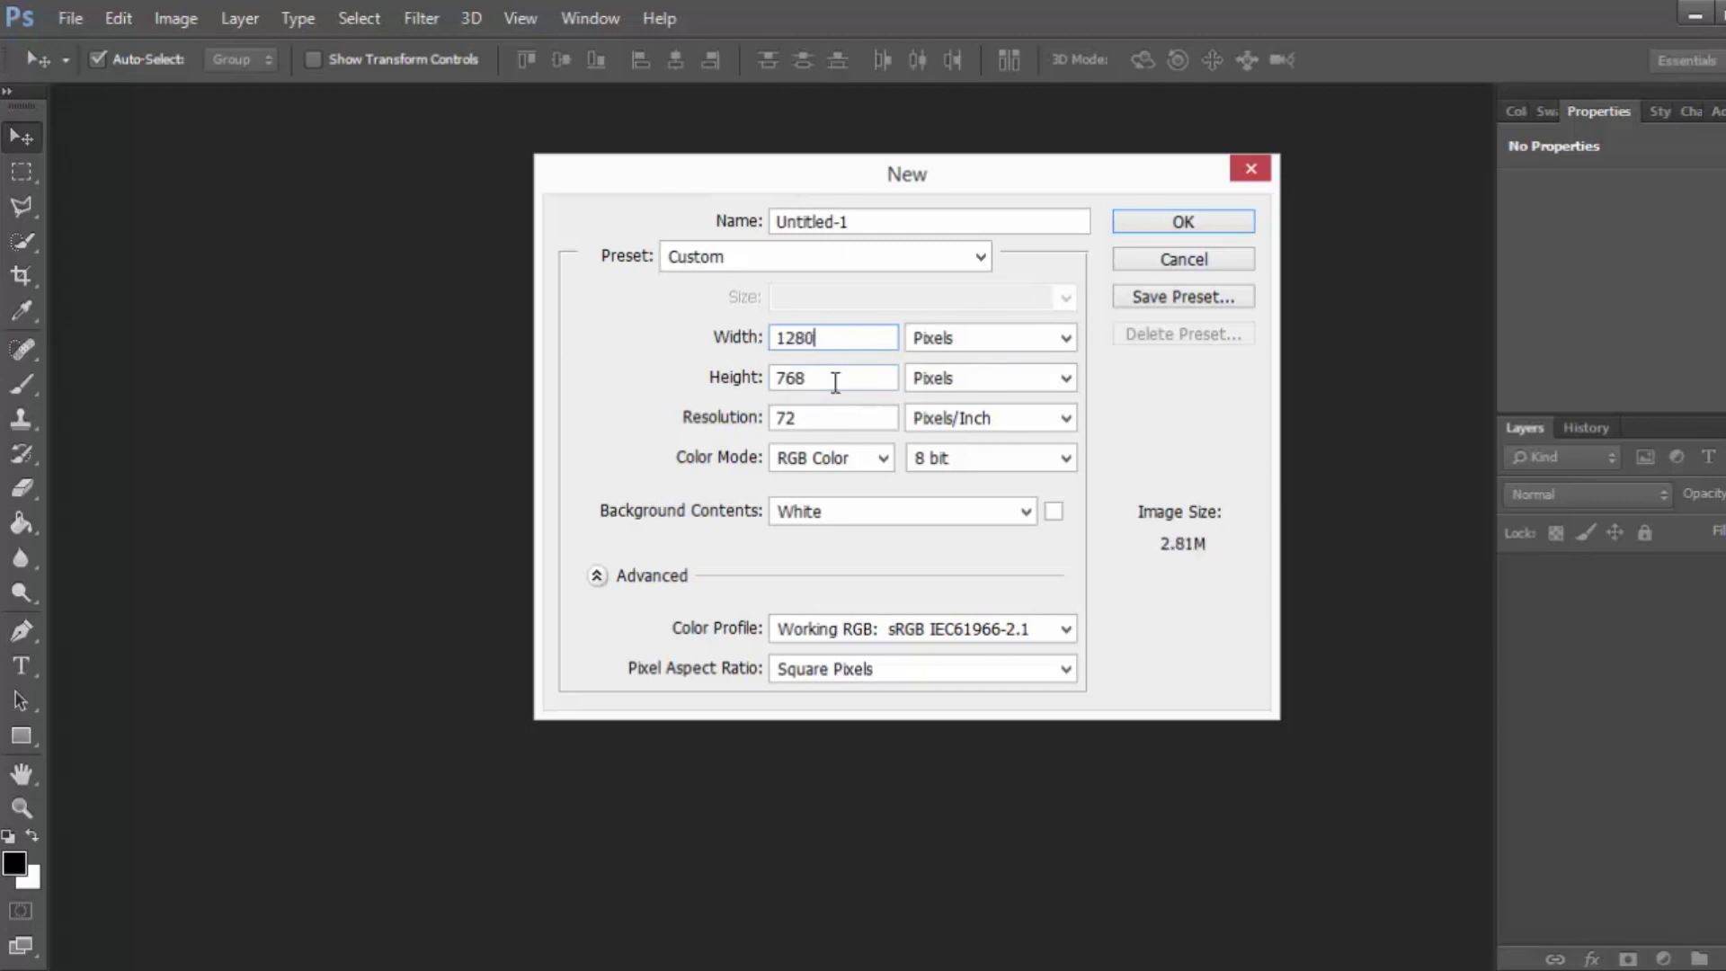
pyautogui.press('BackSpace')
pyautogui.press('BackSpace')
pyautogui.write('20')
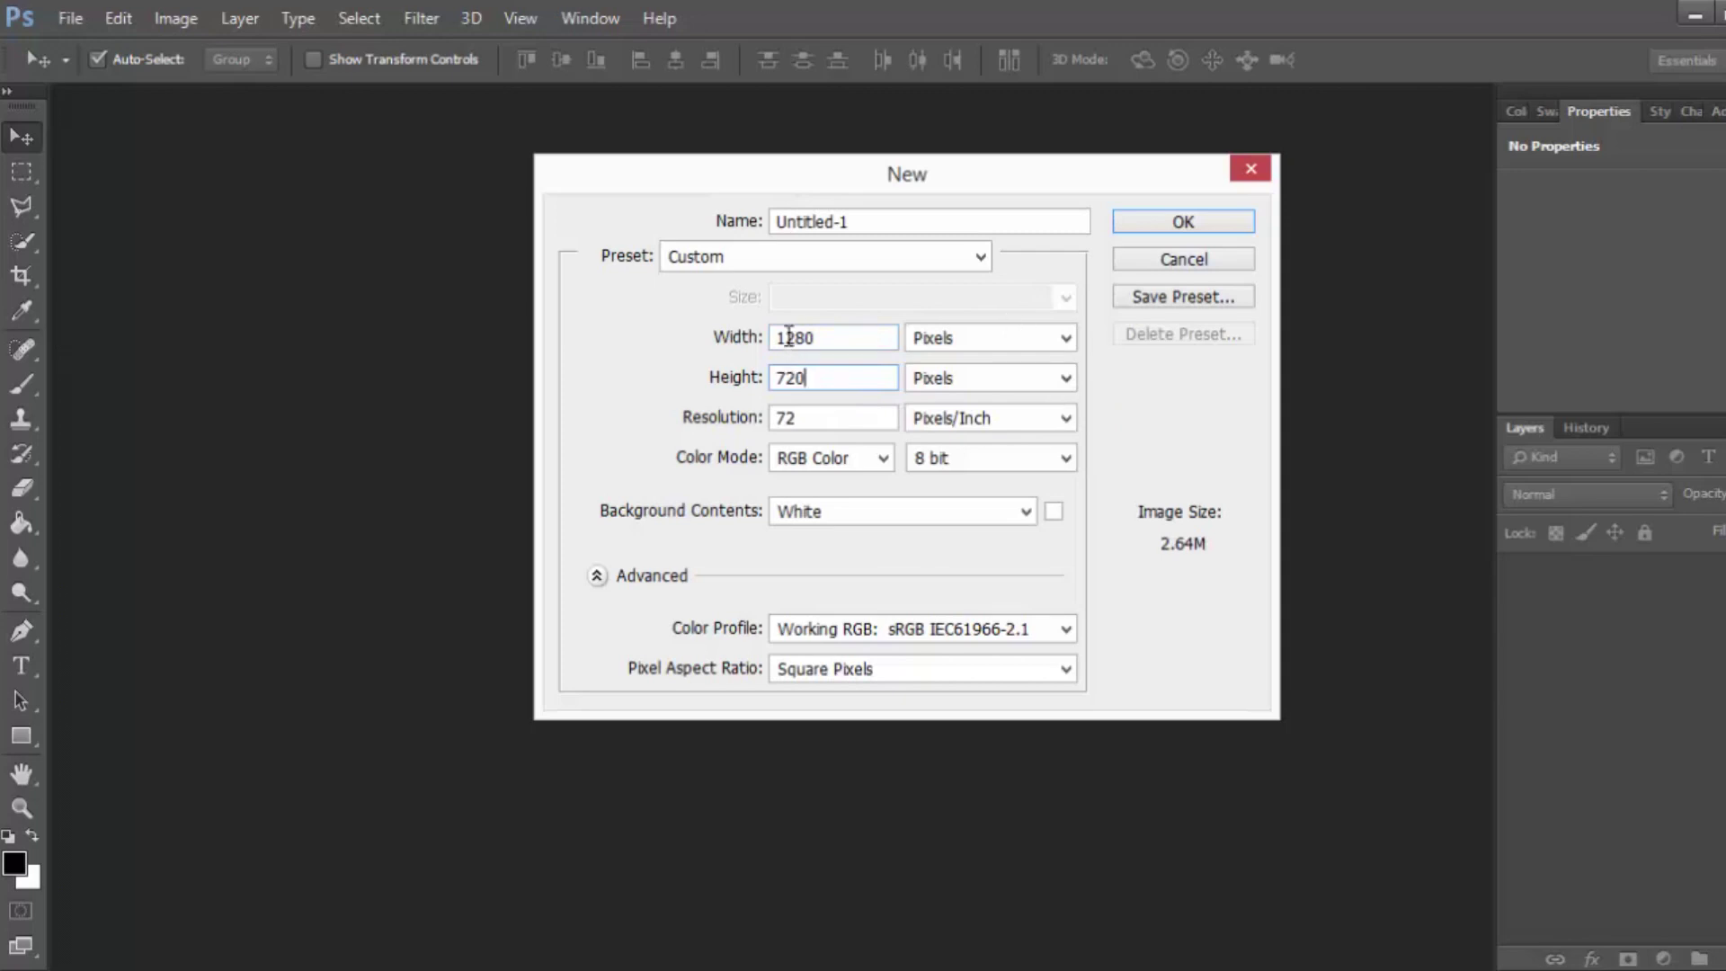
pyautogui.click(1196, 225)
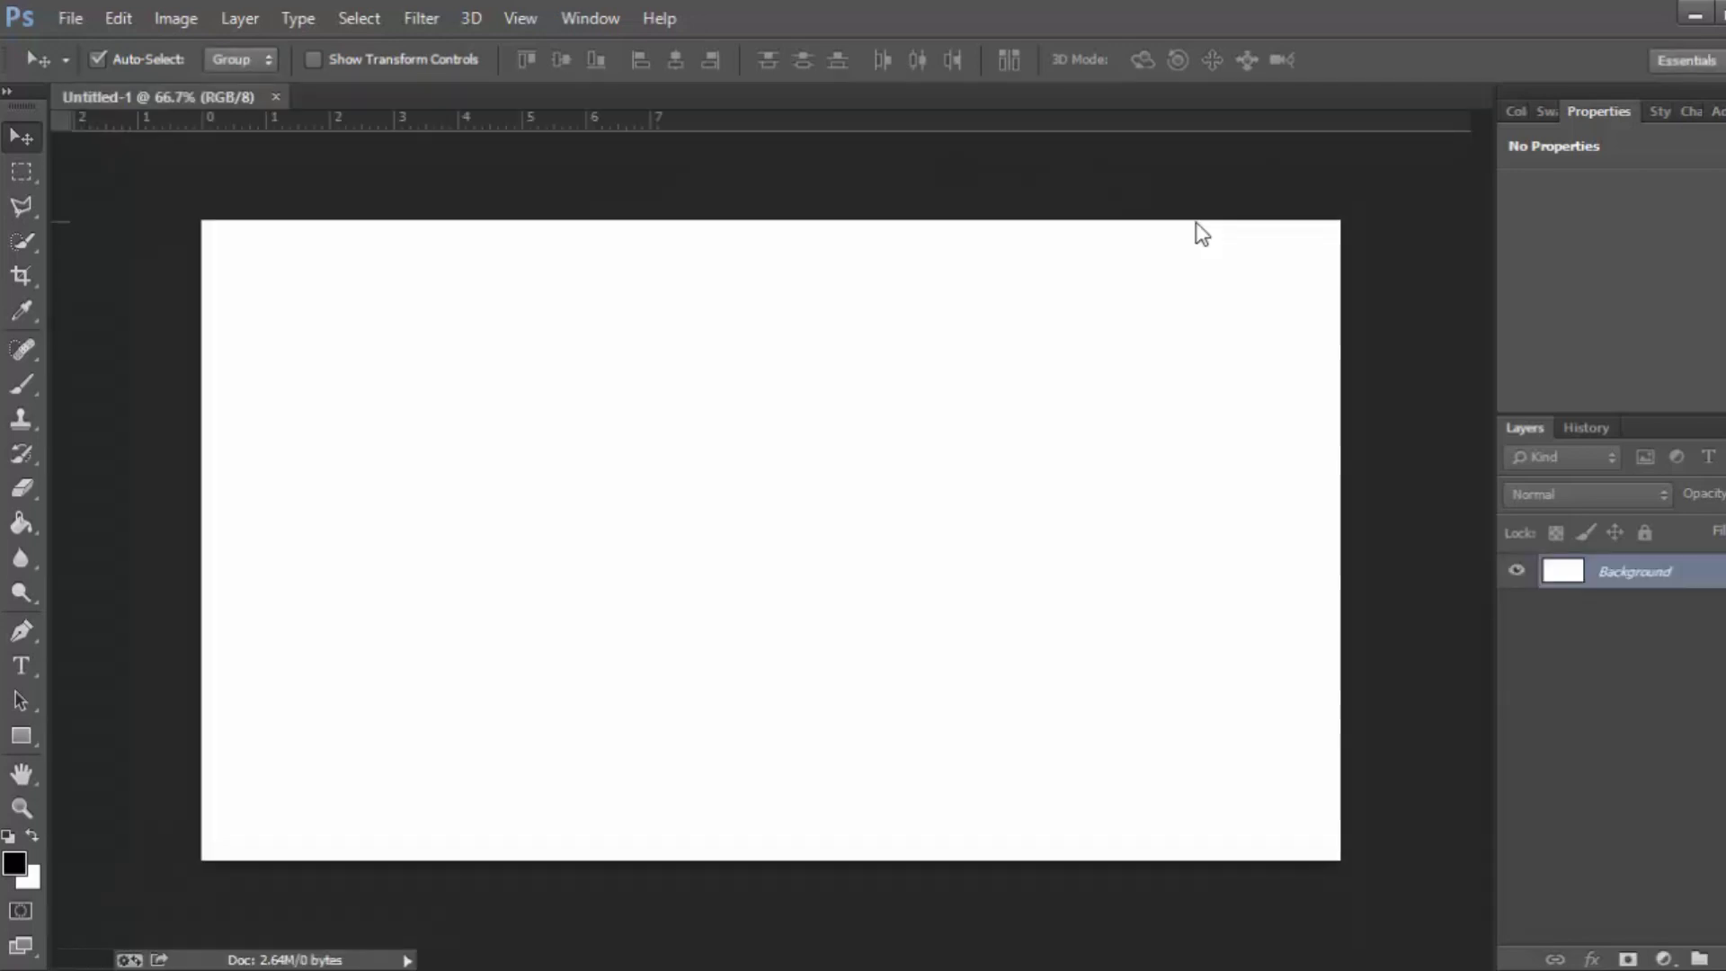
# Unlock the Background as Layer 0 and paste the jungle selfie as Layer 1 filling the canvas.
pyautogui.keyDown('alt'); pyautogui.doubleClick(1634, 572); pyautogui.keyUp('alt')
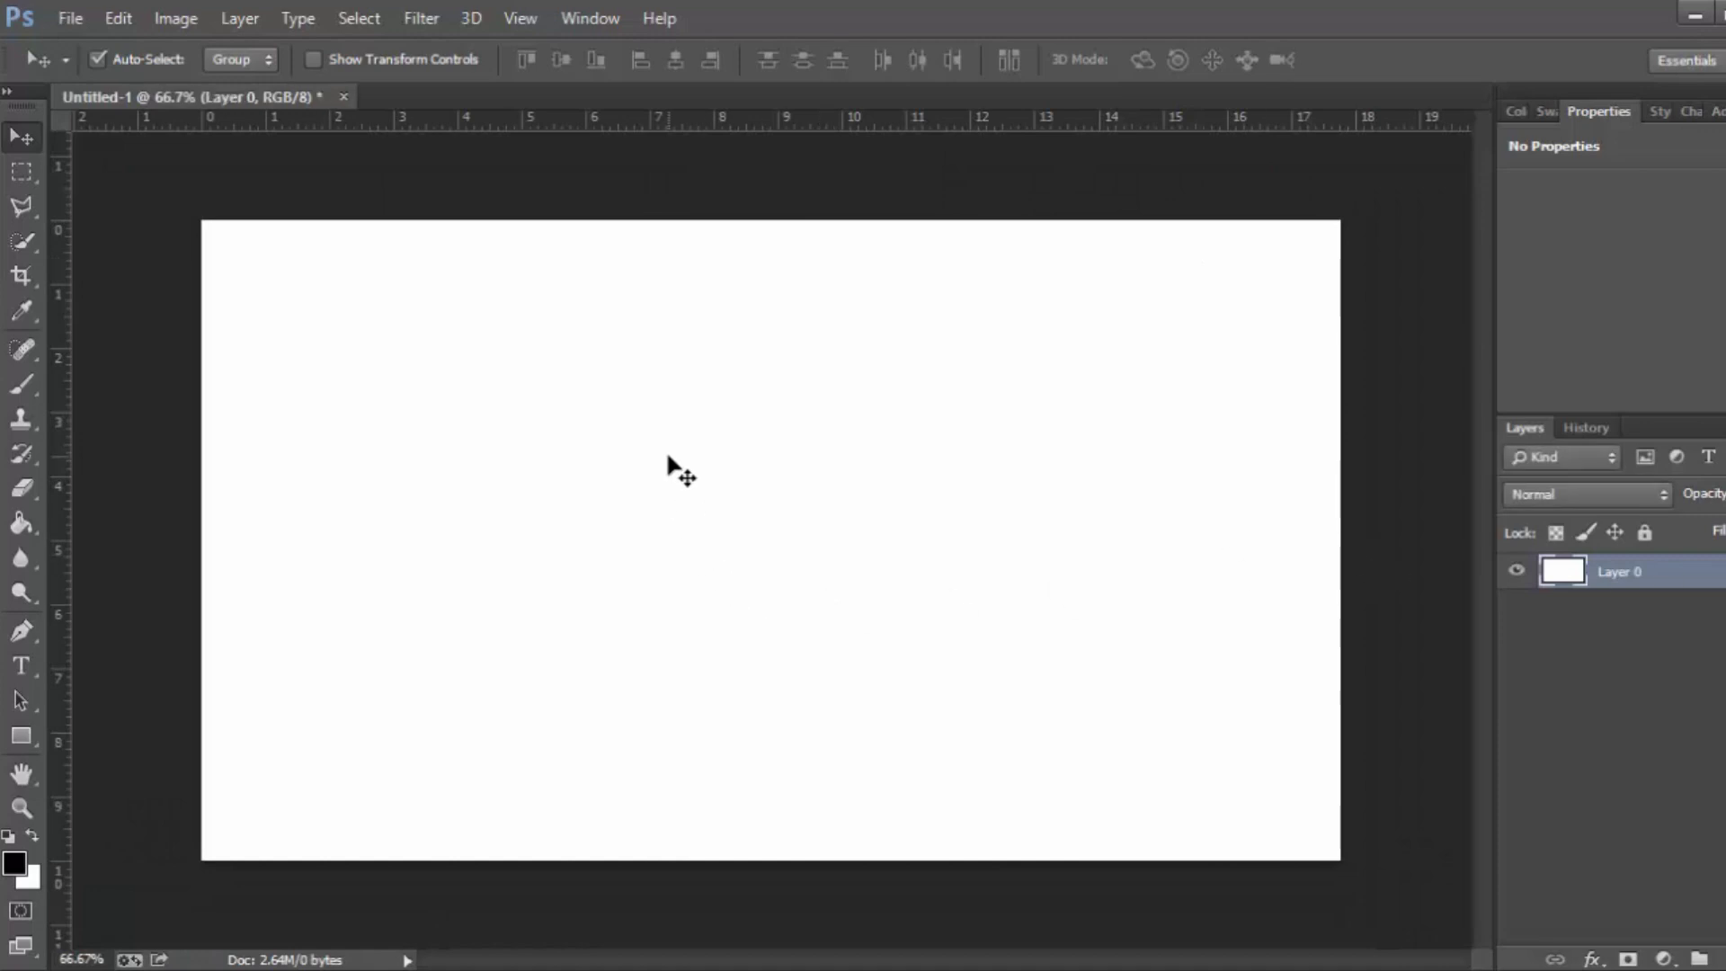
pyautogui.hotkey('ctrl', 'v')
pyautogui.moveTo(777, 509)
pyautogui.mouseDown()
pyautogui.moveTo(798, 490)
pyautogui.moveTo(747, 459)
pyautogui.moveTo(732, 499)
pyautogui.moveTo(764, 491)
pyautogui.moveTo(763, 514)
pyautogui.moveTo(749, 506)
pyautogui.mouseUp()
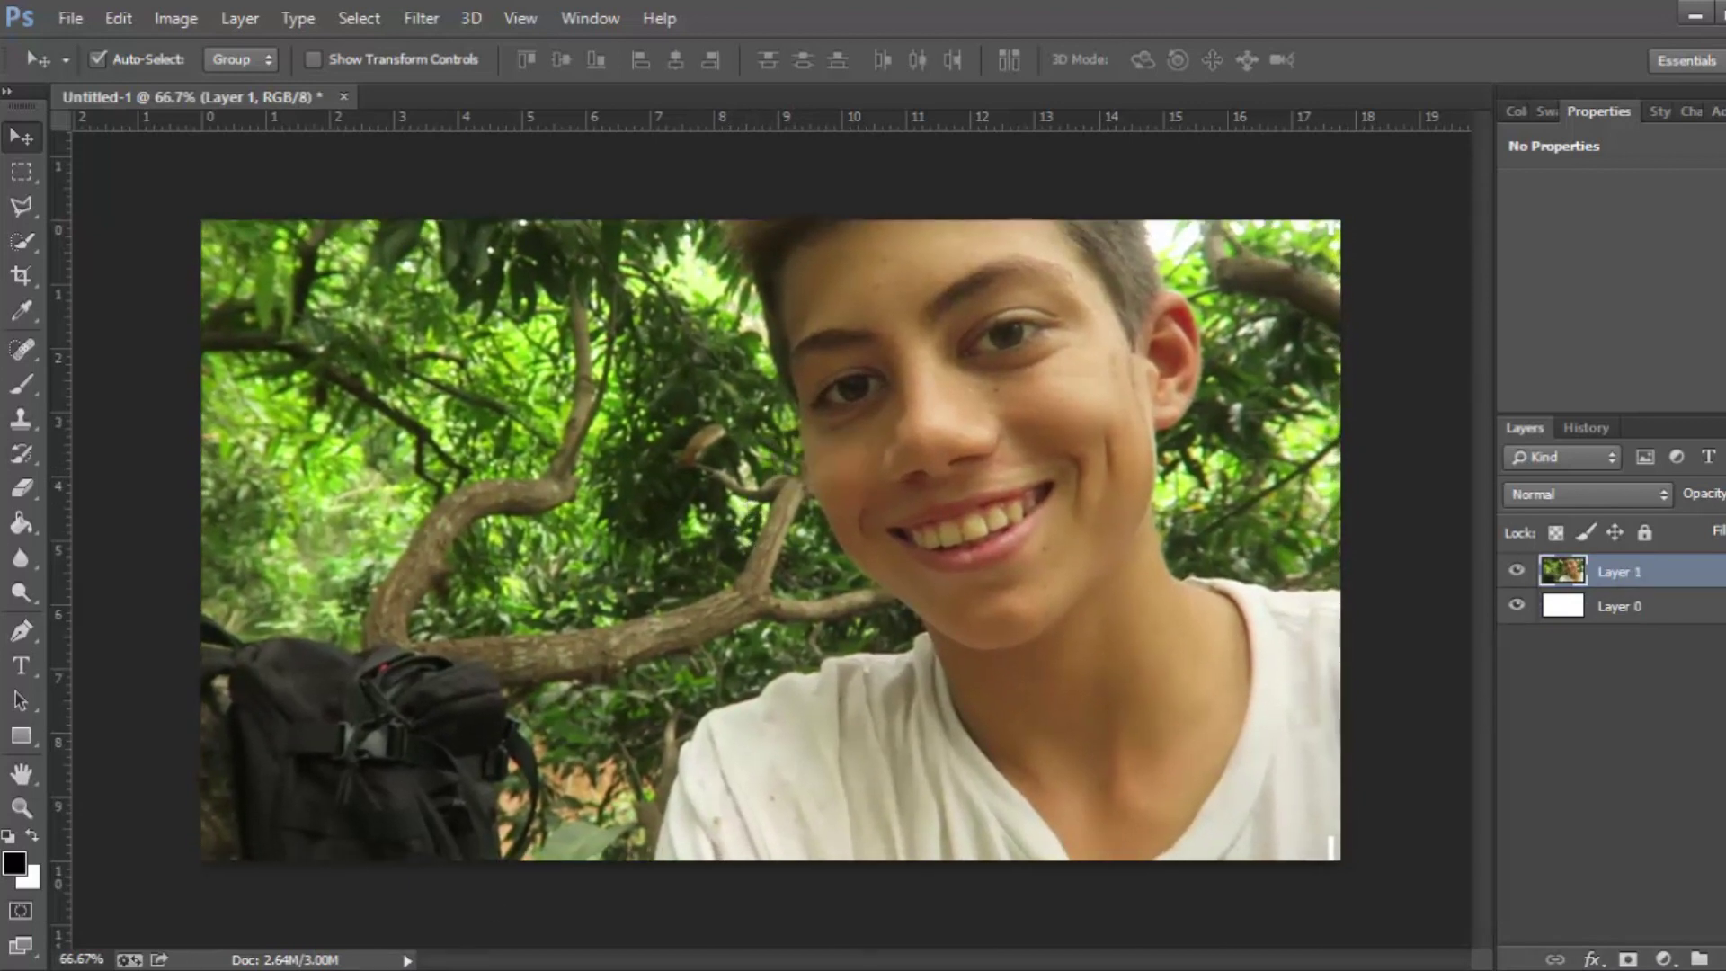
pyautogui.hotkey('alt', 'Tab')
# Play GOPR6842.MP4 from the GoPro > Gonna Use folder in VLC.
pyautogui.scroll(10, 968, 548)
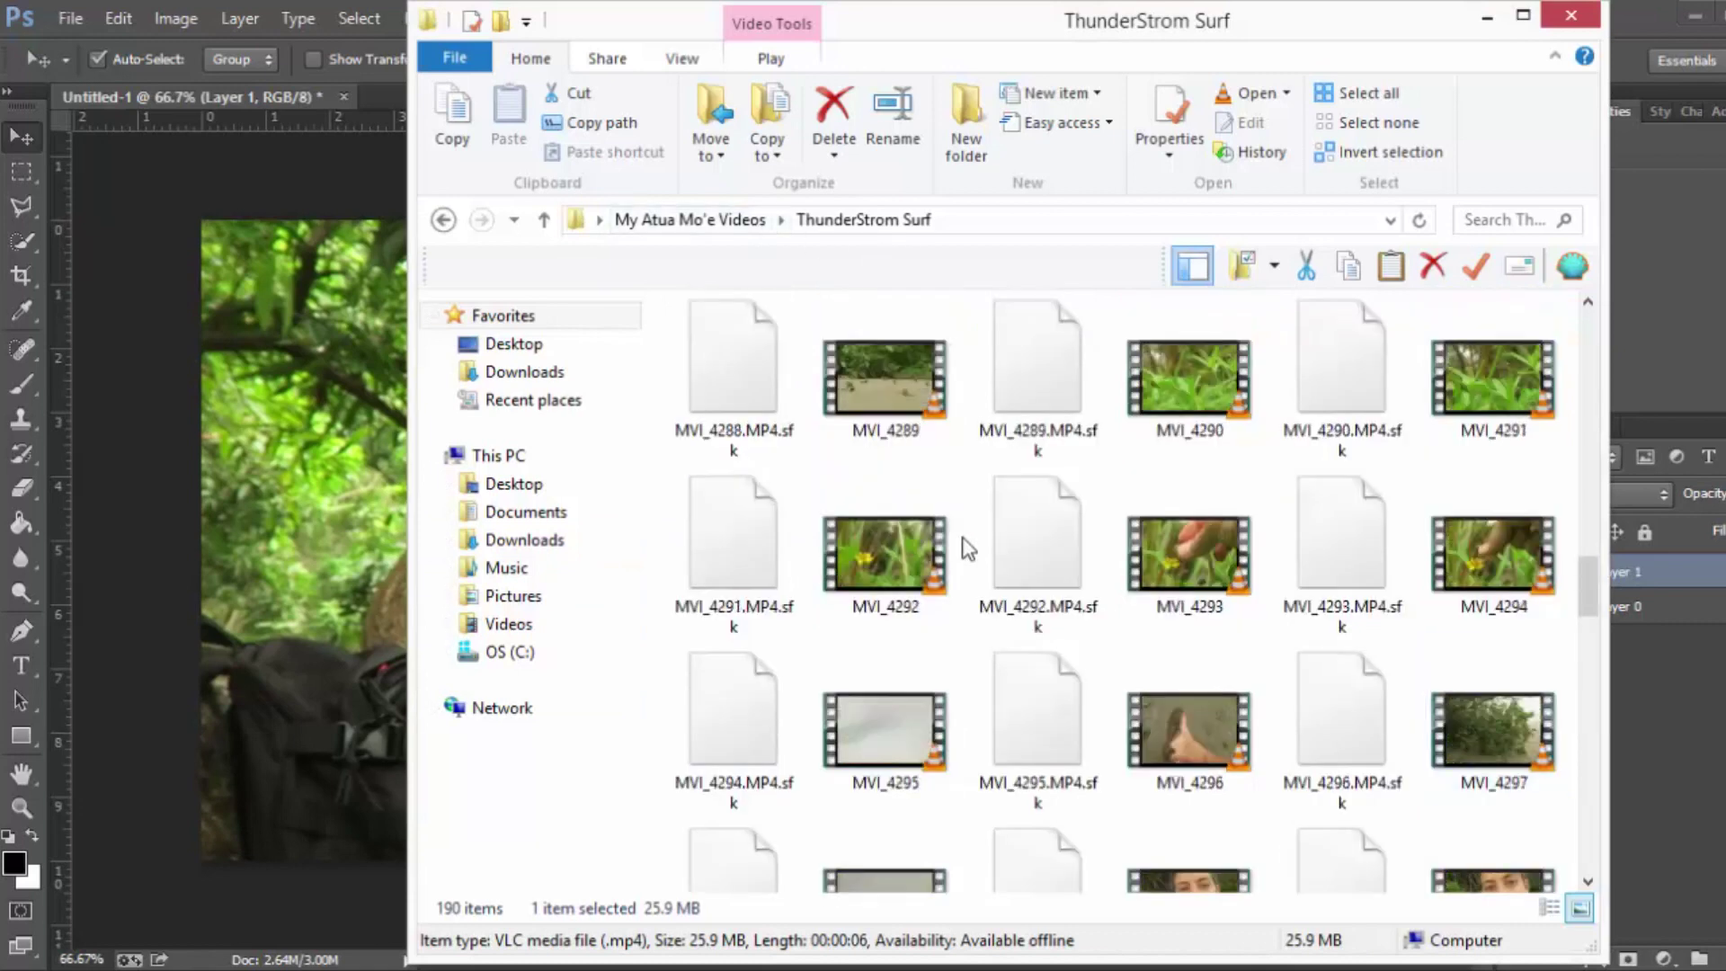
pyautogui.scroll(5, 968, 548)
pyautogui.doubleClick(742, 415)
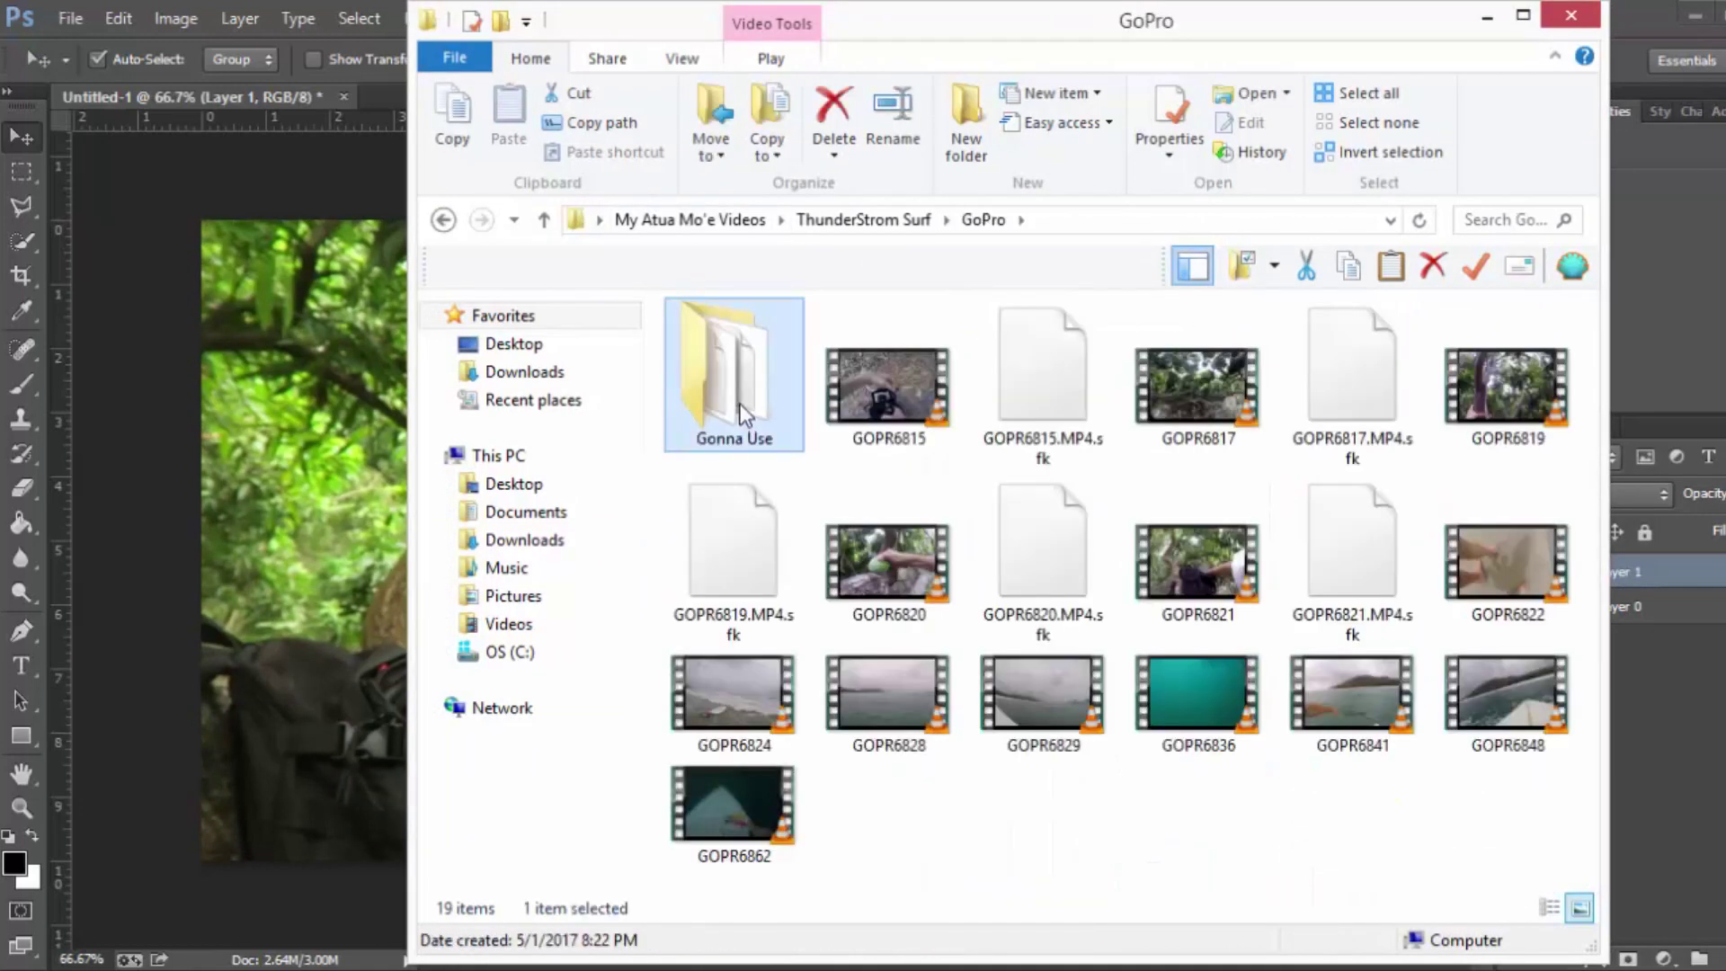
pyautogui.doubleClick(743, 415)
pyautogui.doubleClick(1057, 559)
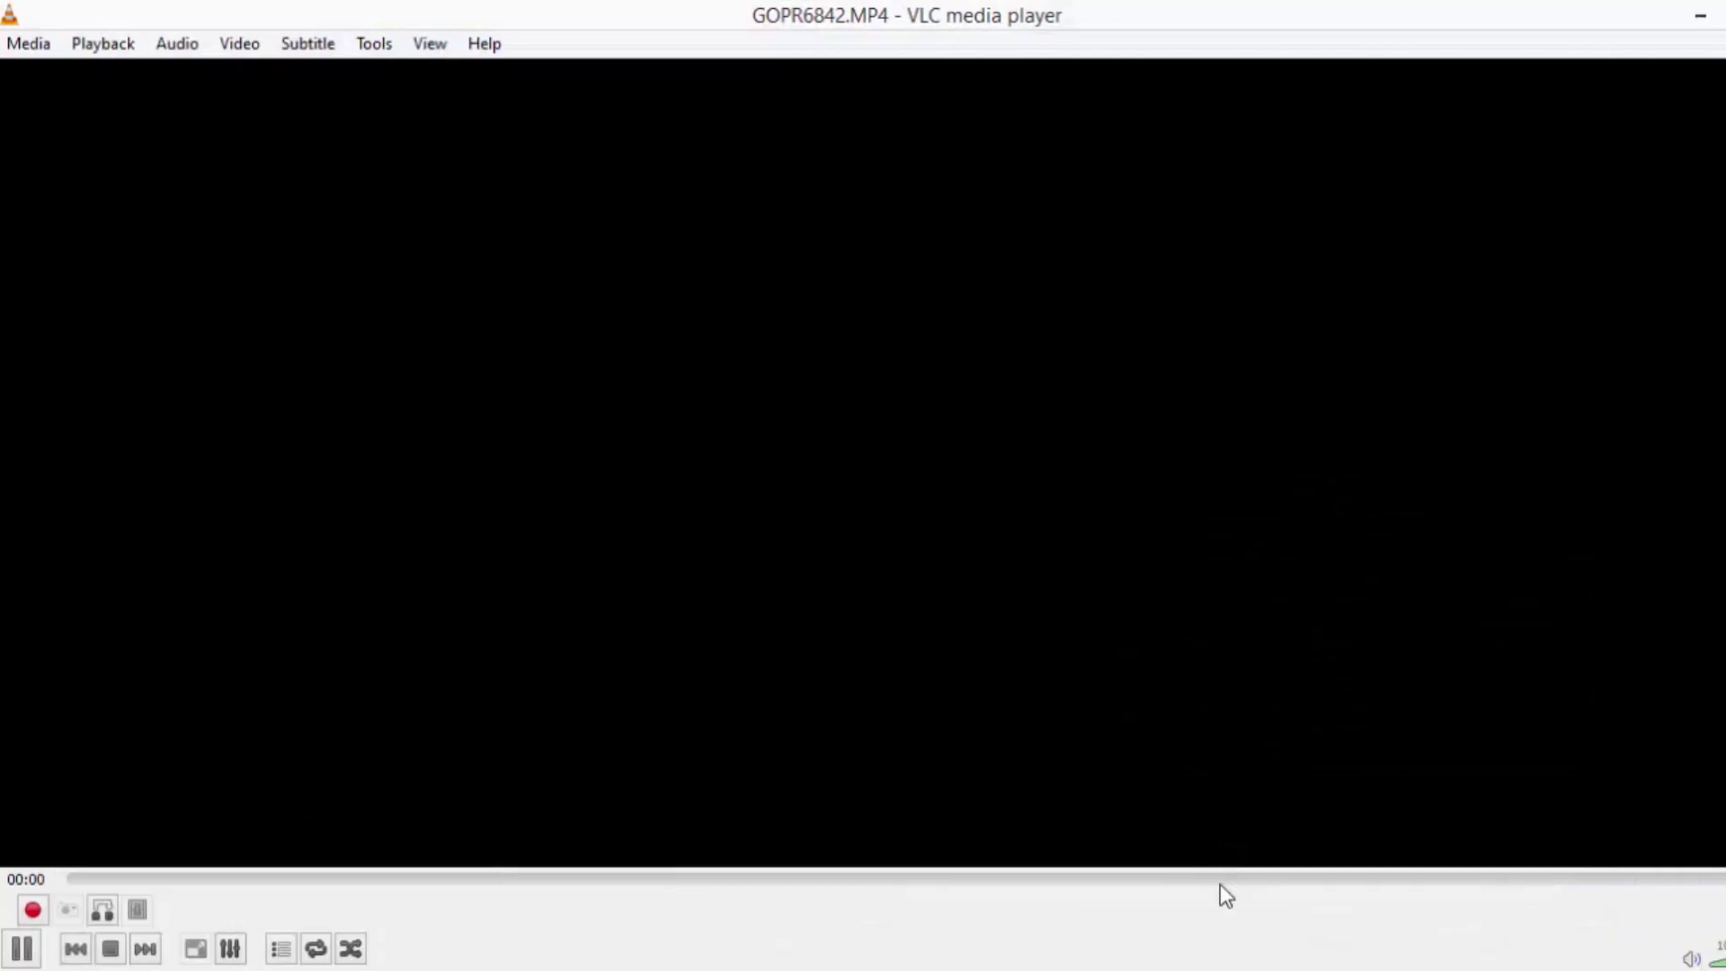
# Pause the surf clip near 00:20 on a clear surfboard frame and view it fullscreen.
pyautogui.click(1231, 879)
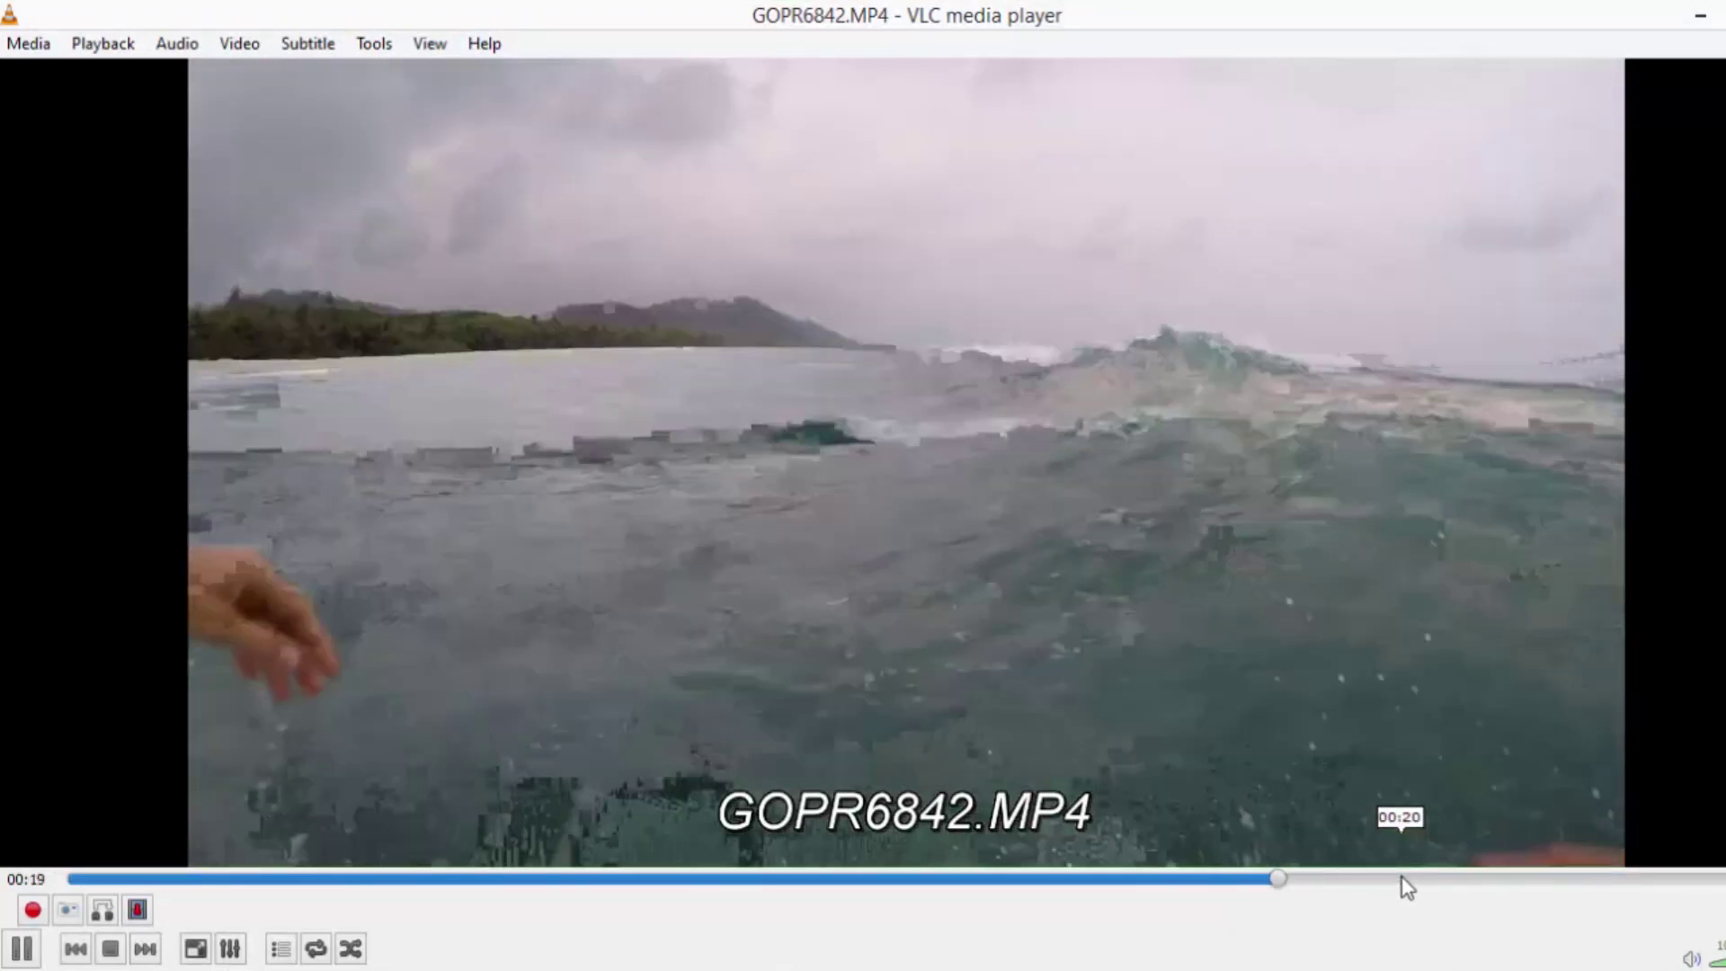
pyautogui.press('space')
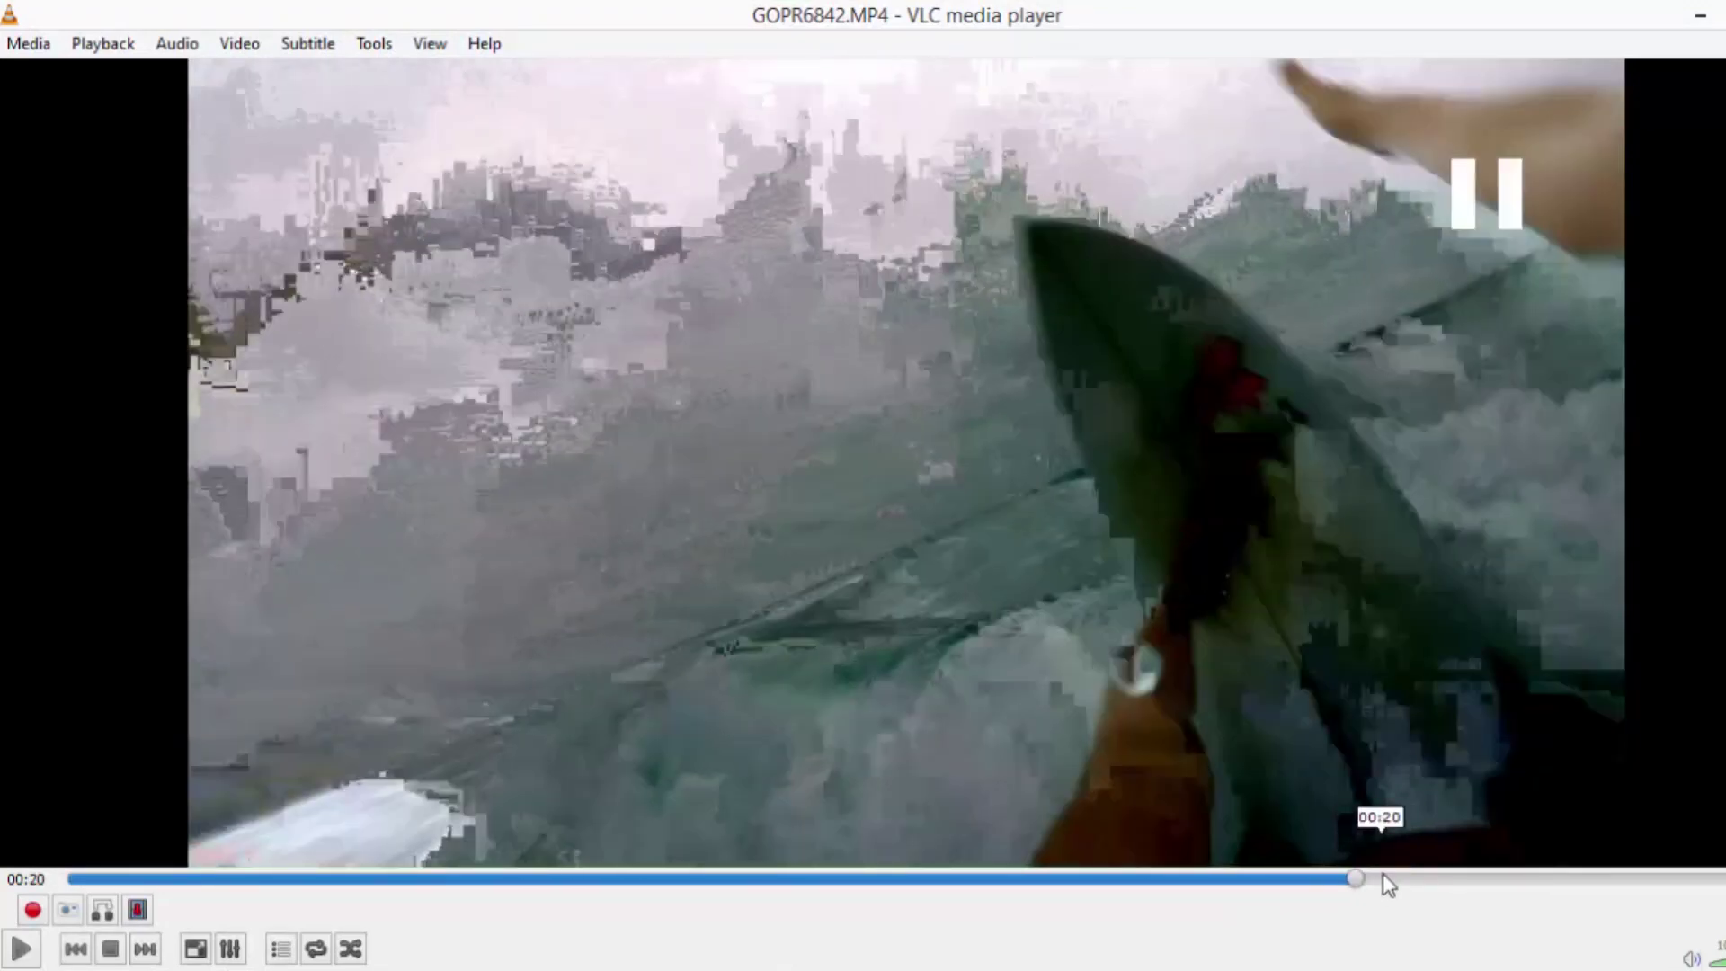
pyautogui.moveTo(1368, 881); pyautogui.dragTo(1352, 877)
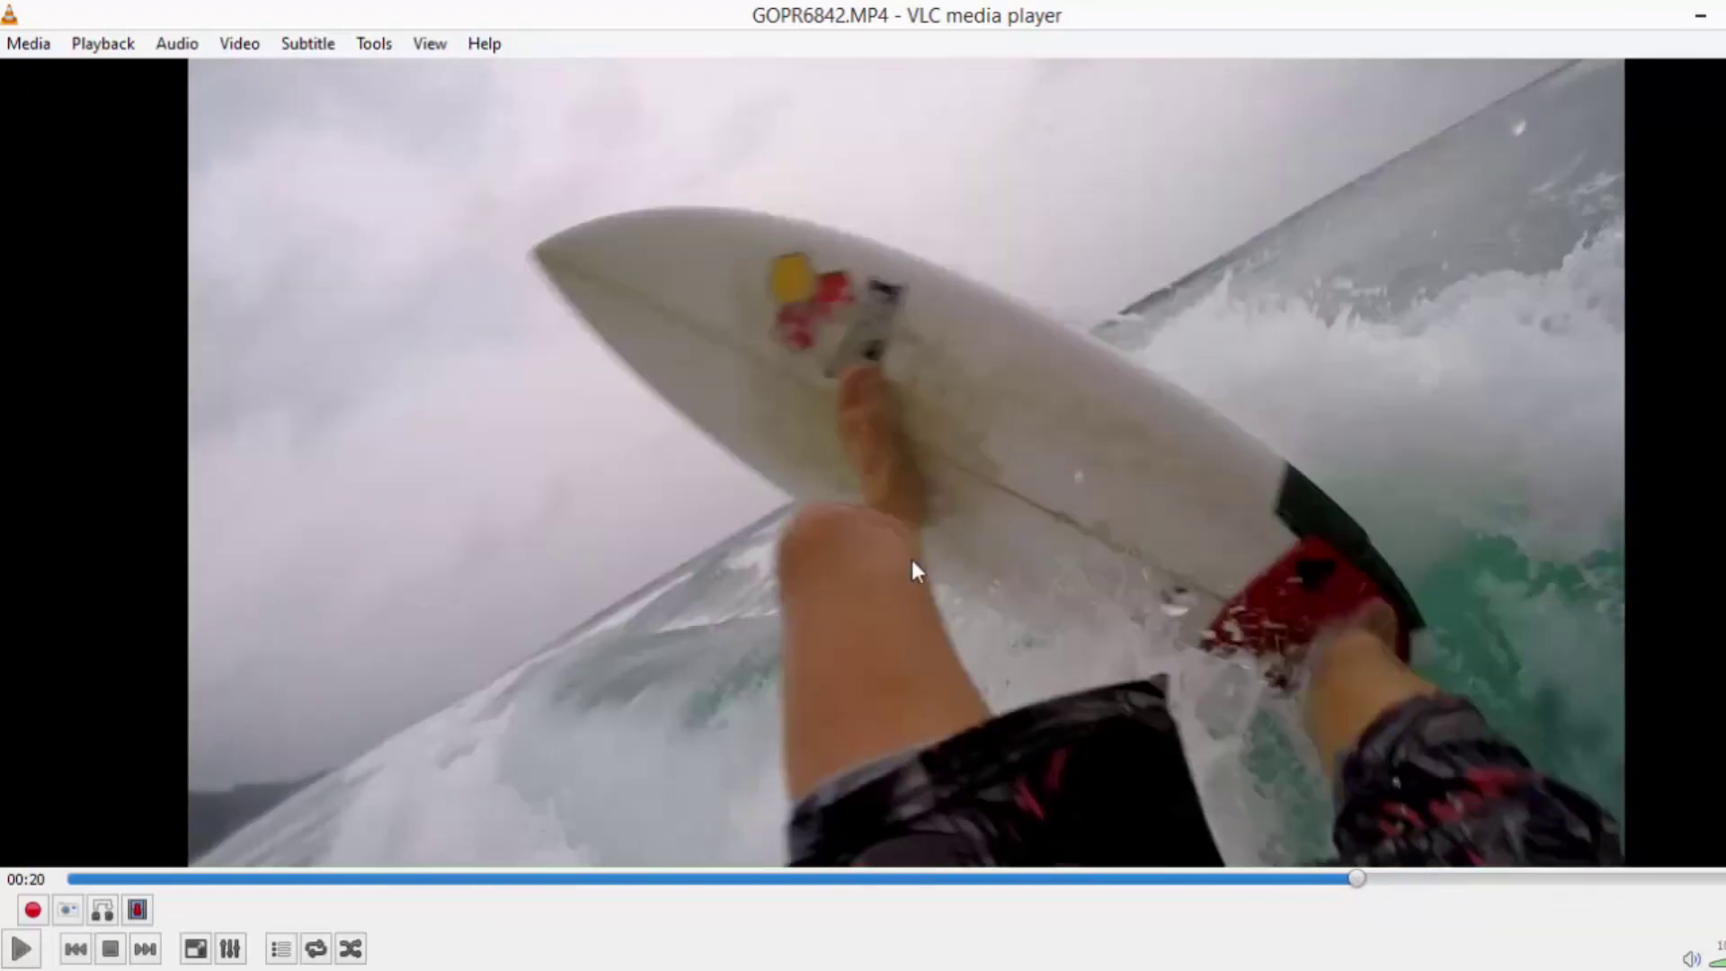
pyautogui.doubleClick(124, 742)
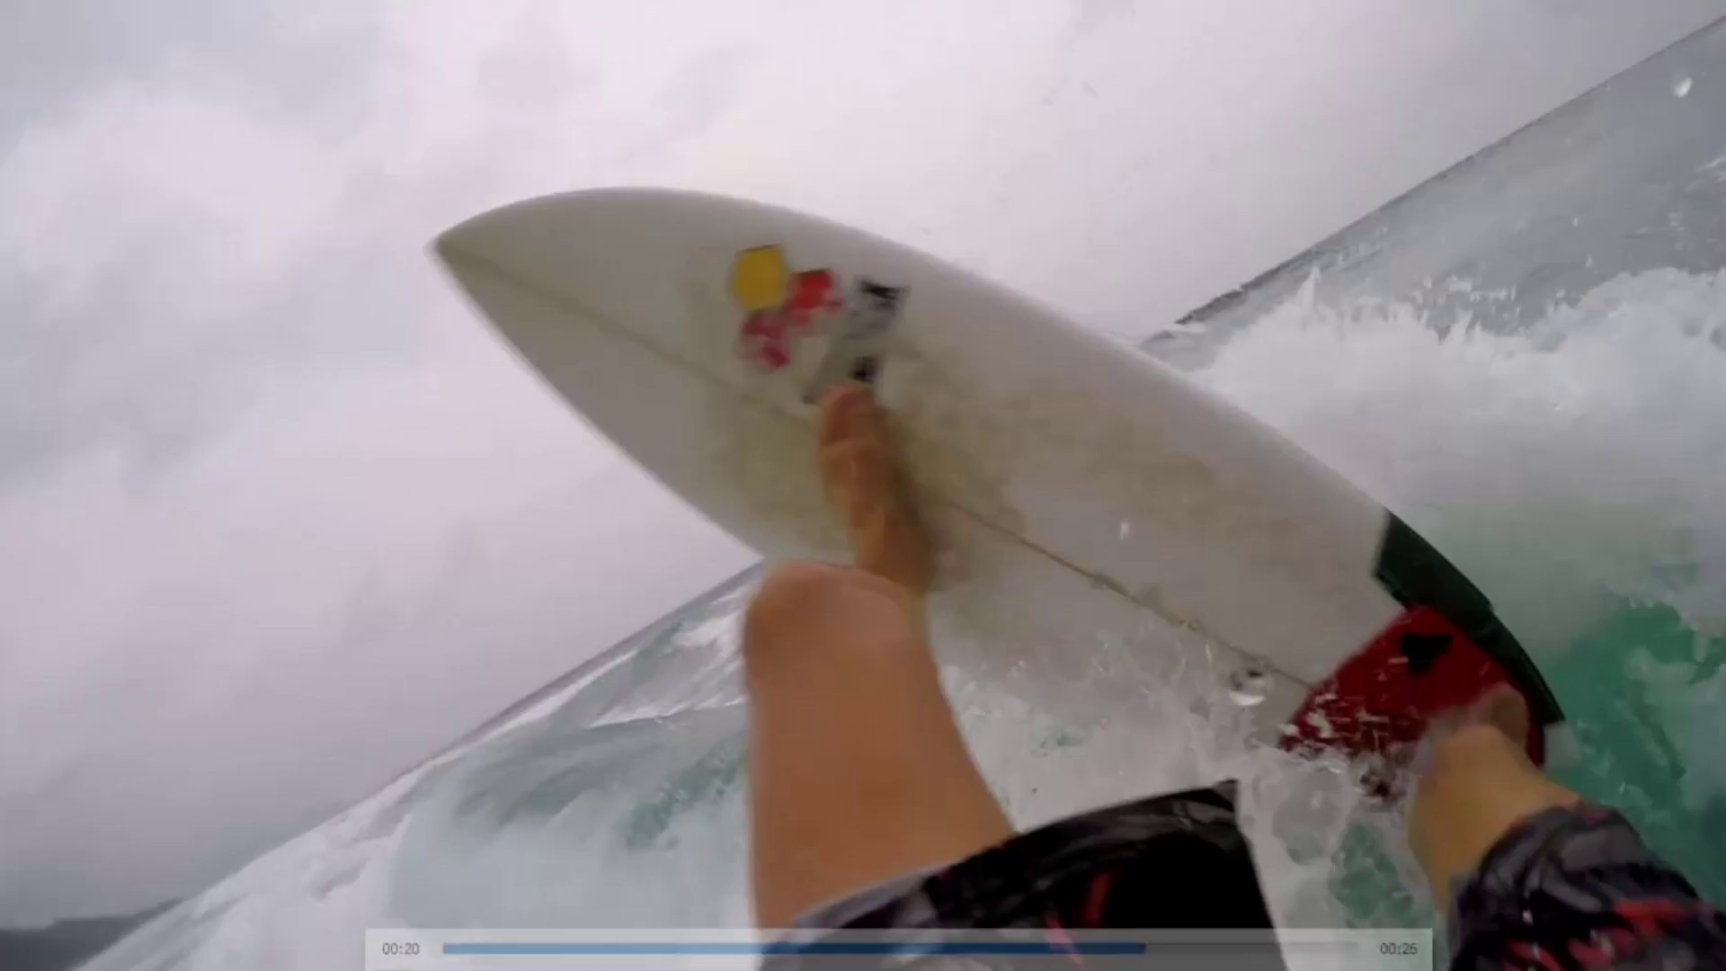
pyautogui.doubleClick(359, 655)
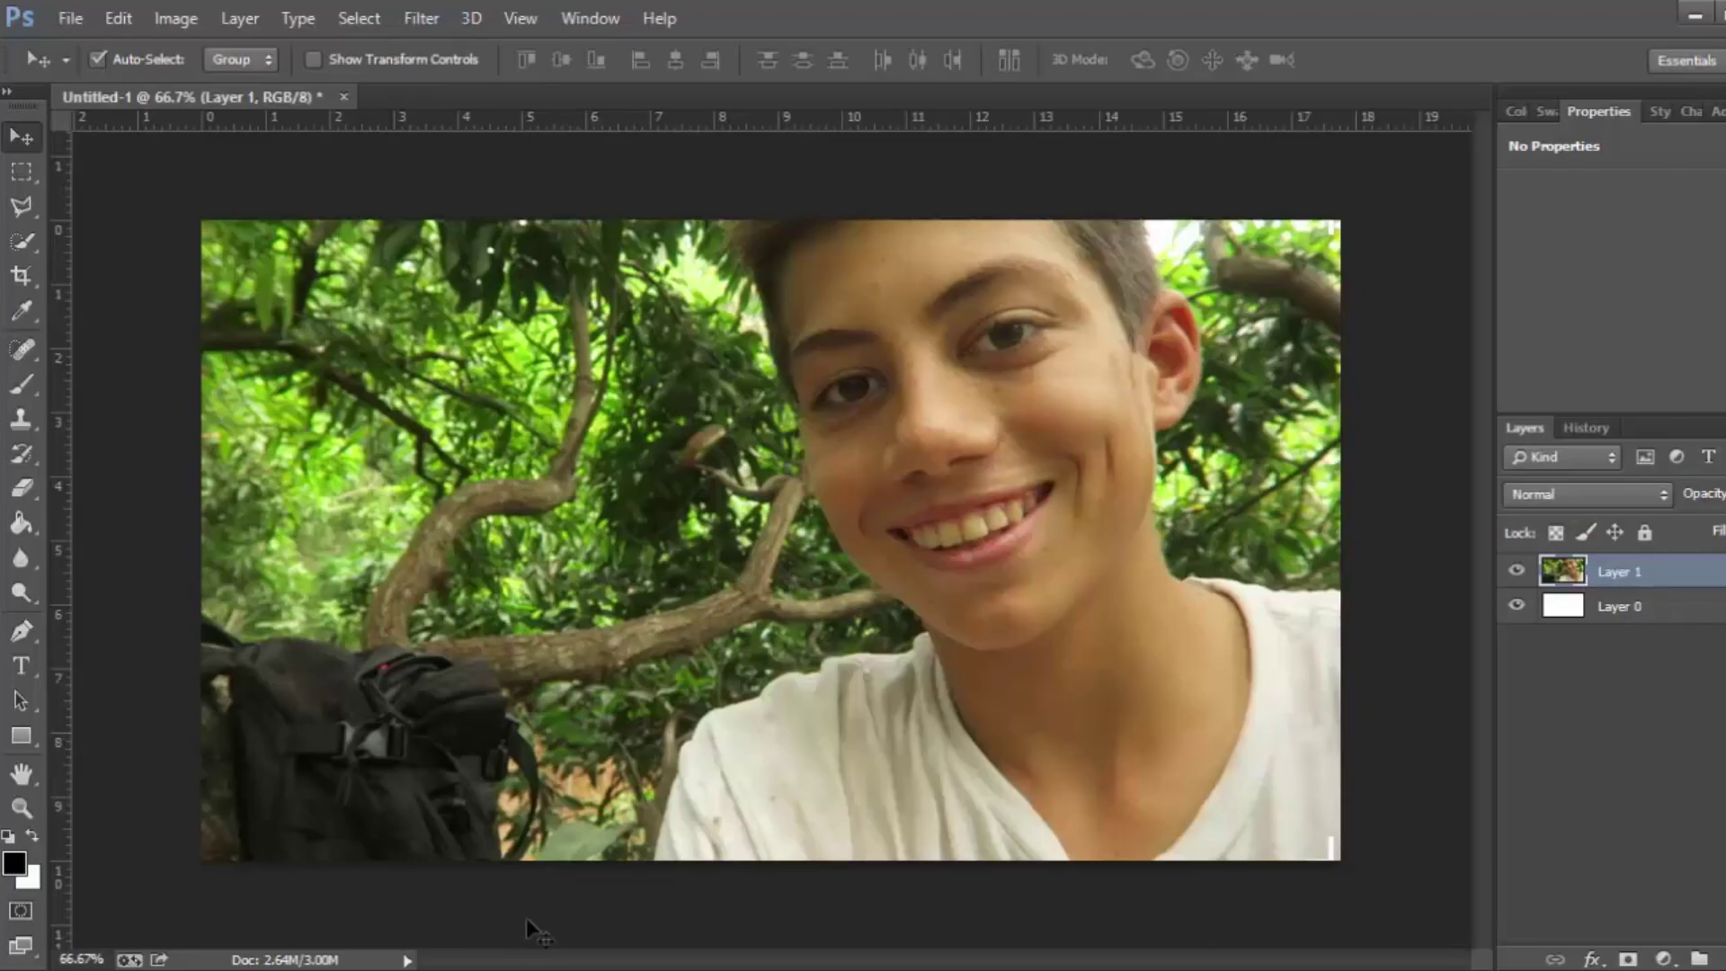
# Paste the surfboard frame as Layer 2, scale it to 76%, rotate 9° and move it left.
pyautogui.hotkey('ctrl', 'v')
pyautogui.moveTo(597, 493)
pyautogui.mouseDown()
pyautogui.moveTo(620, 540)
pyautogui.moveTo(597, 498)
pyautogui.mouseUp()
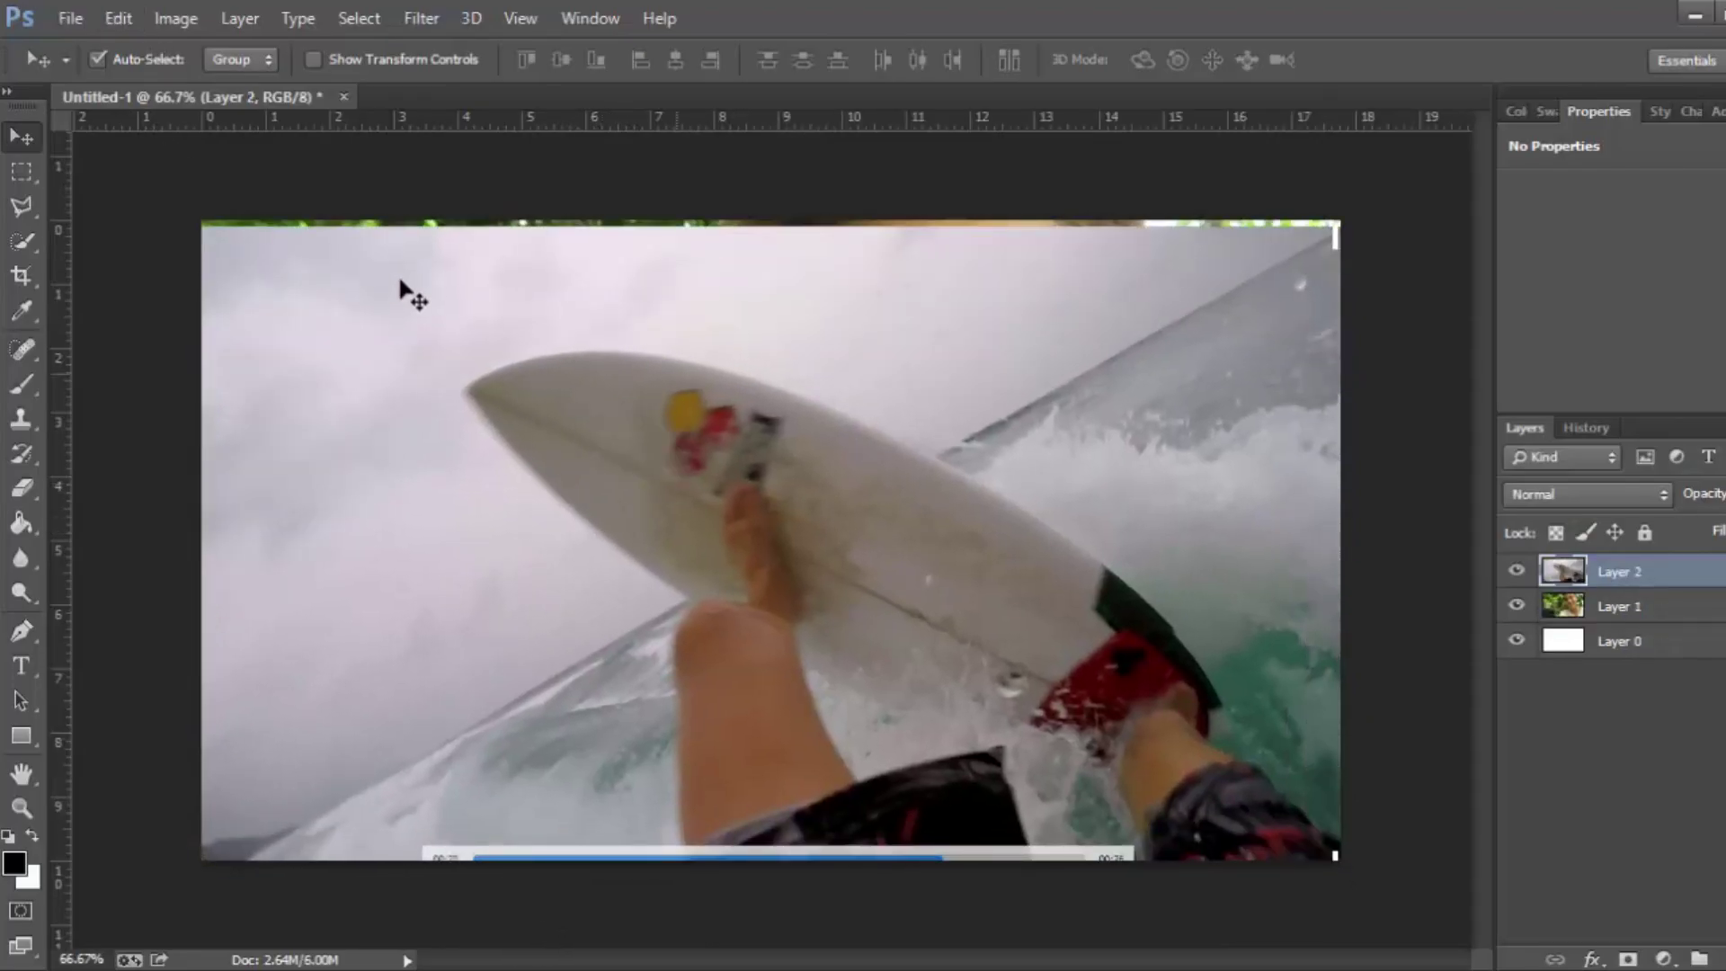
pyautogui.click(122, 16)
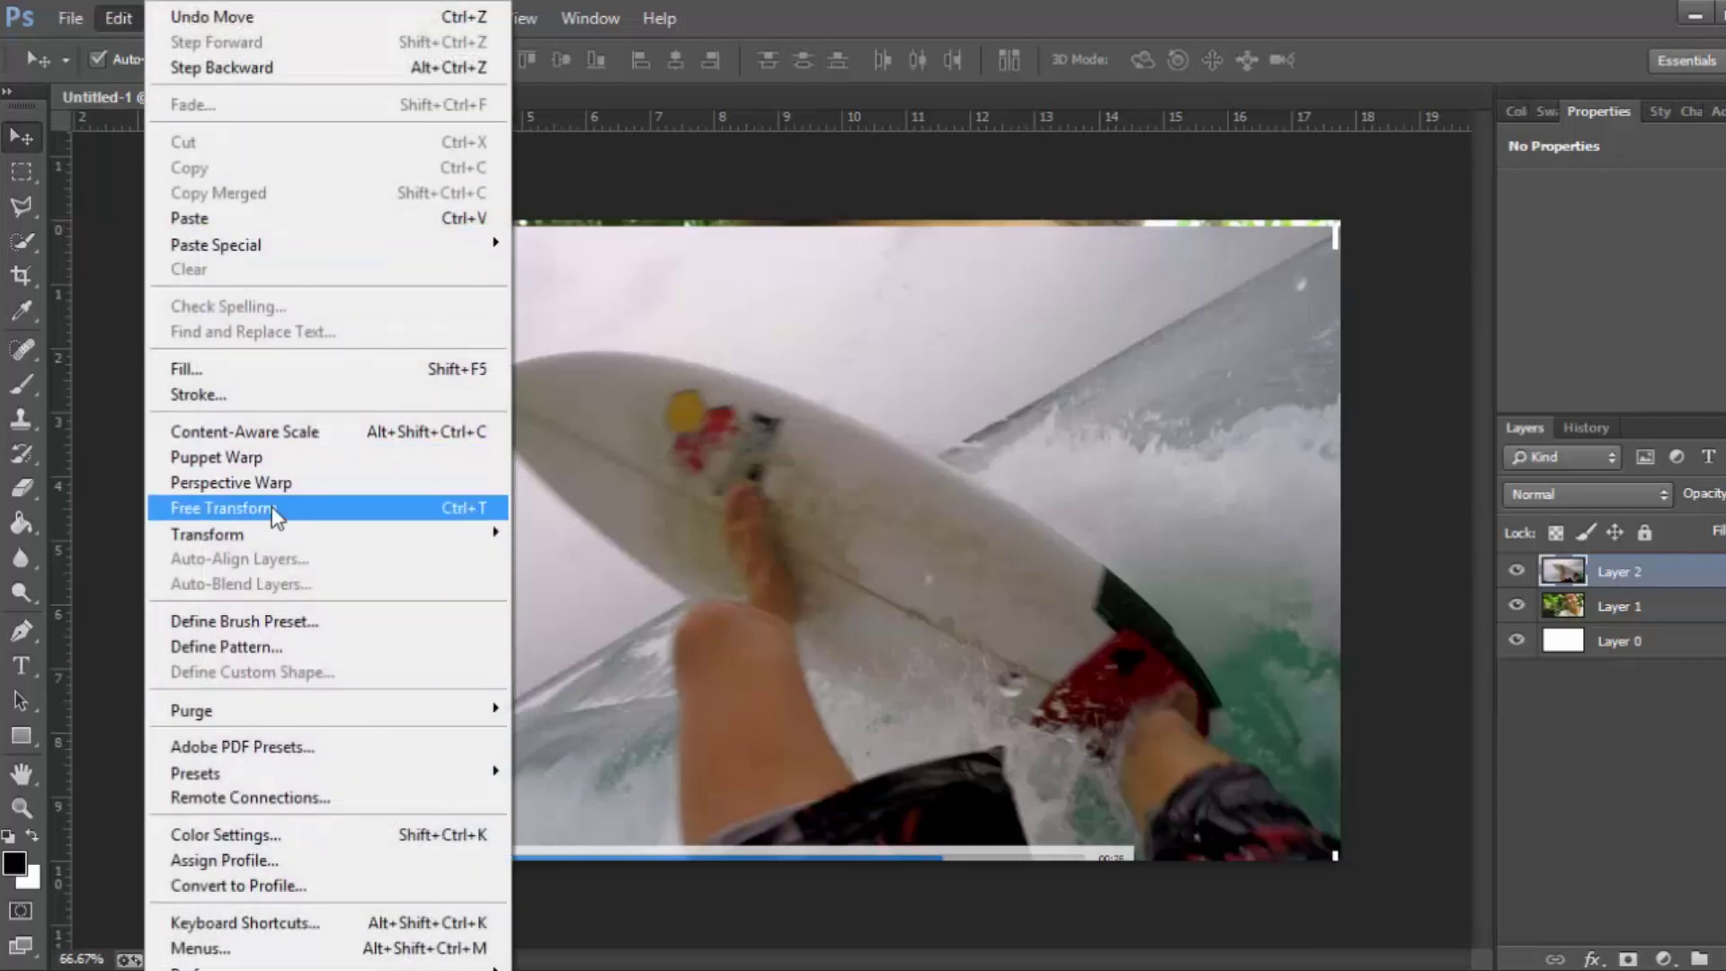
pyautogui.click(271, 508)
pyautogui.moveTo(1339, 860); pyautogui.dragTo(984, 723)
pyautogui.moveTo(770, 561); pyautogui.dragTo(651, 596)
pyautogui.click(24, 133)
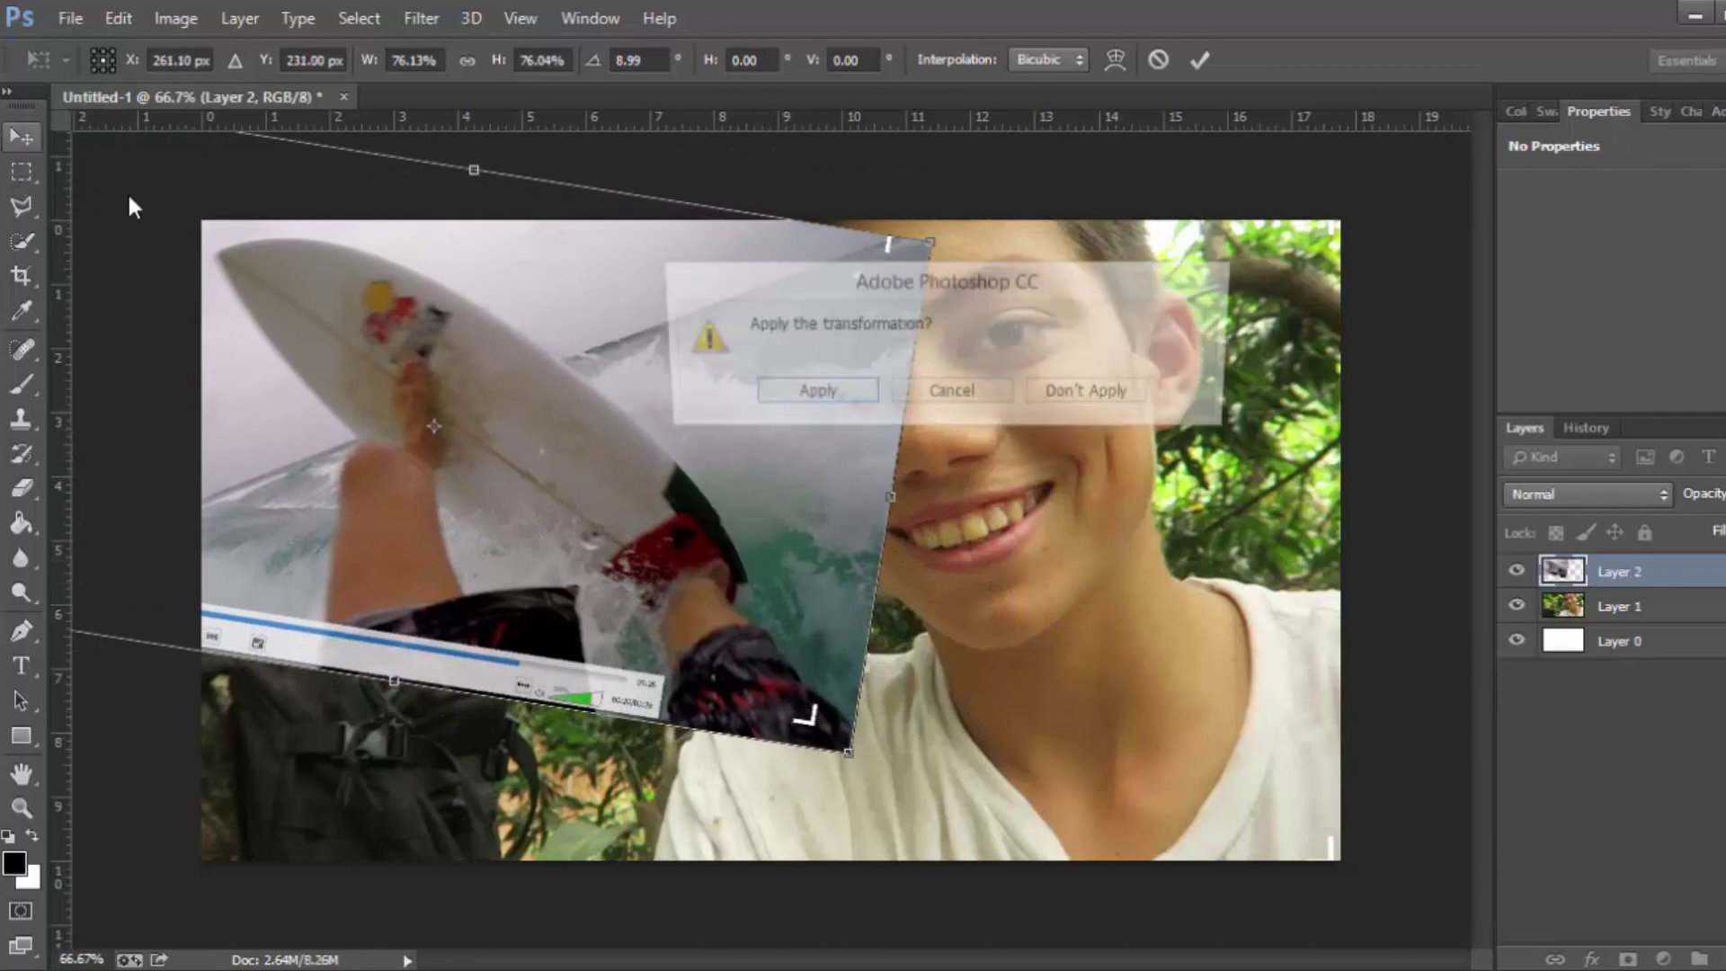
pyautogui.click(794, 395)
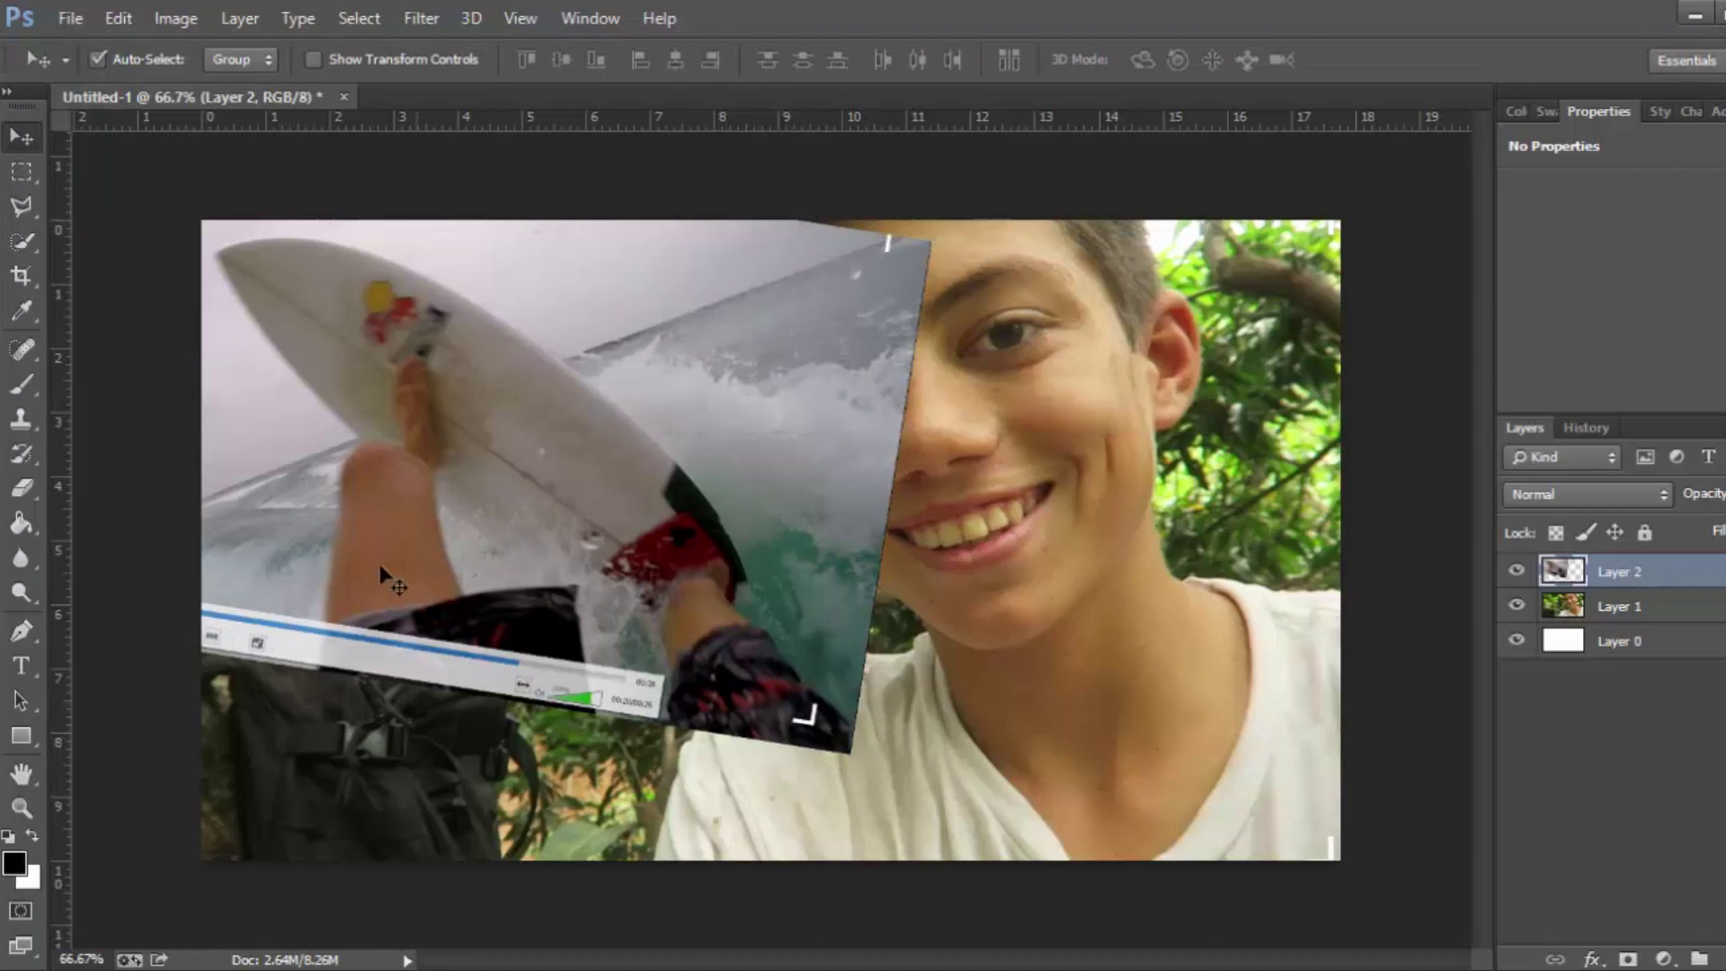
# Erase Layer 2's lower-left bar, then its right edge over the face with a 114 px eraser.
pyautogui.click(31, 486)
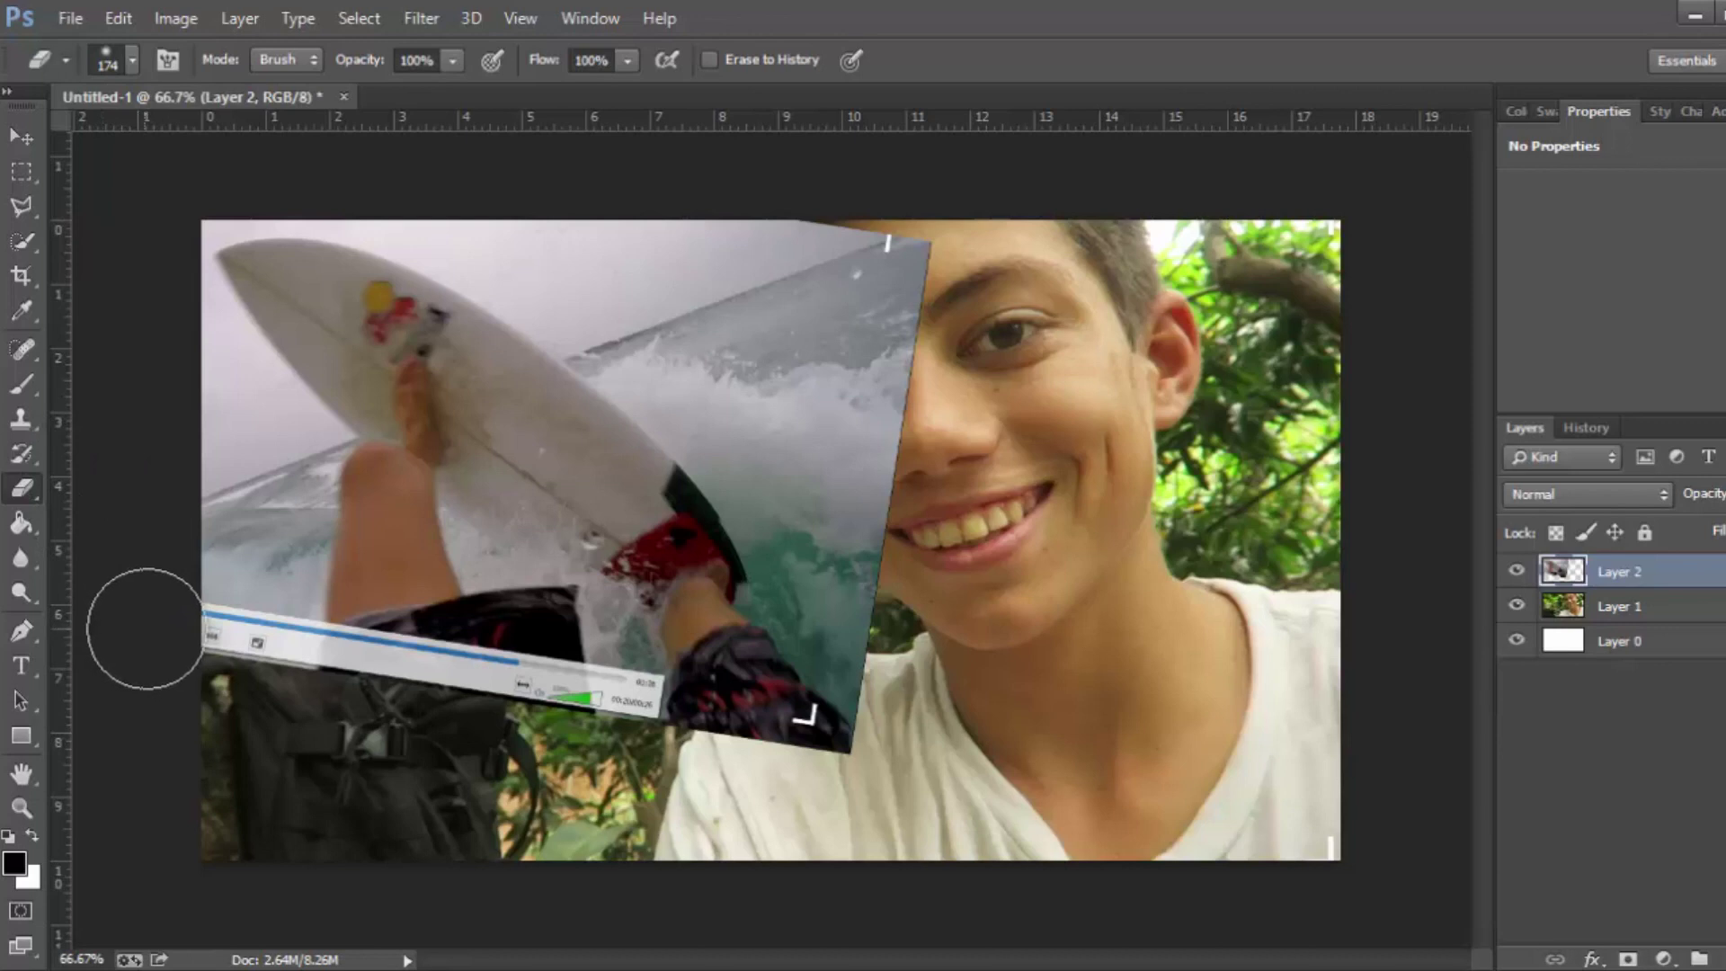
pyautogui.moveTo(204, 631)
pyautogui.mouseDown()
pyautogui.moveTo(423, 704)
pyautogui.moveTo(327, 674)
pyautogui.moveTo(501, 688)
pyautogui.moveTo(719, 773)
pyautogui.mouseUp()
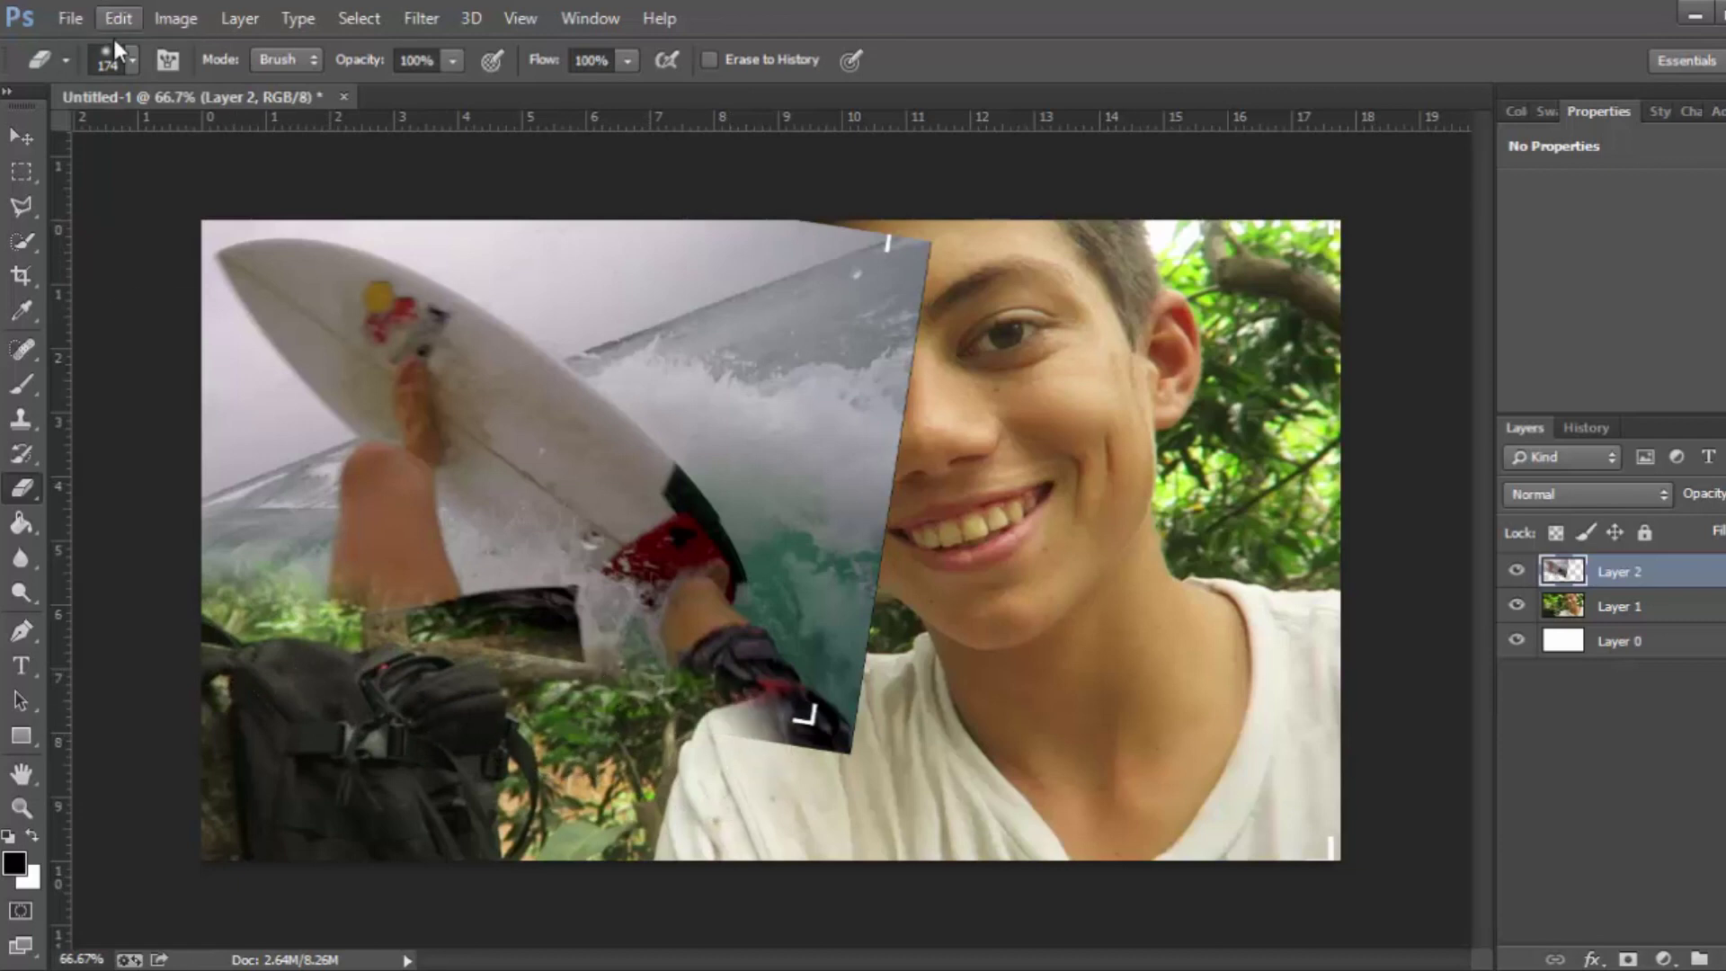
pyautogui.click(133, 59)
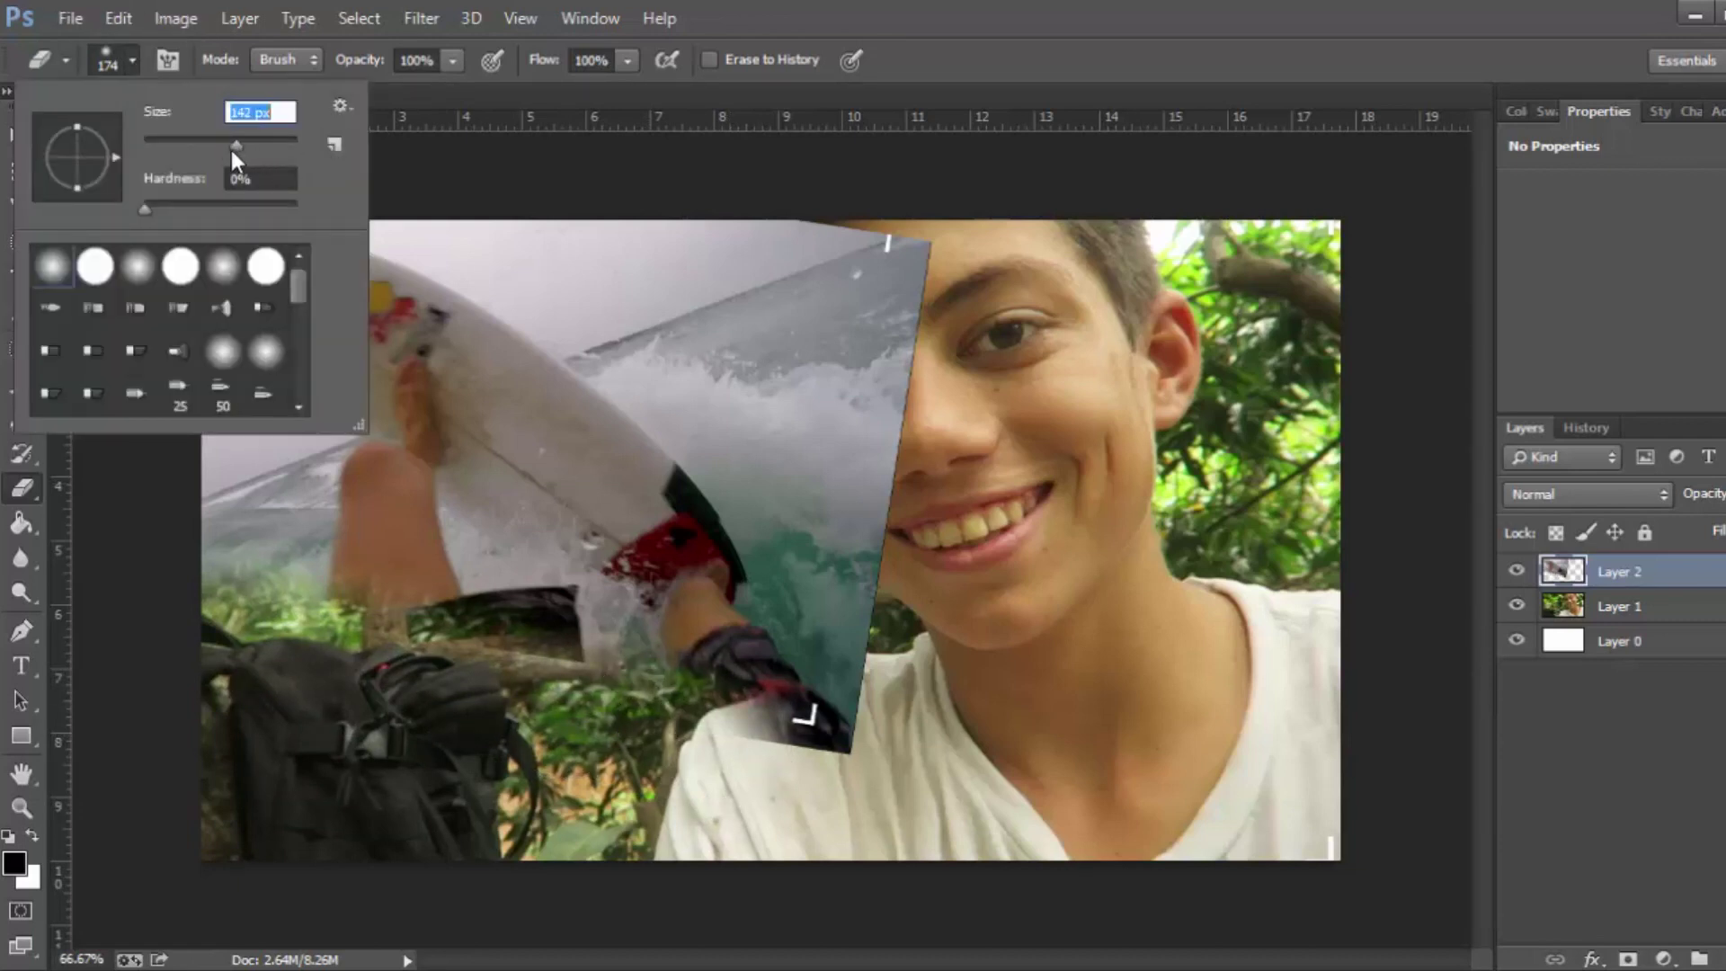
pyautogui.moveTo(225, 147); pyautogui.dragTo(225, 147)
pyautogui.click(237, 633)
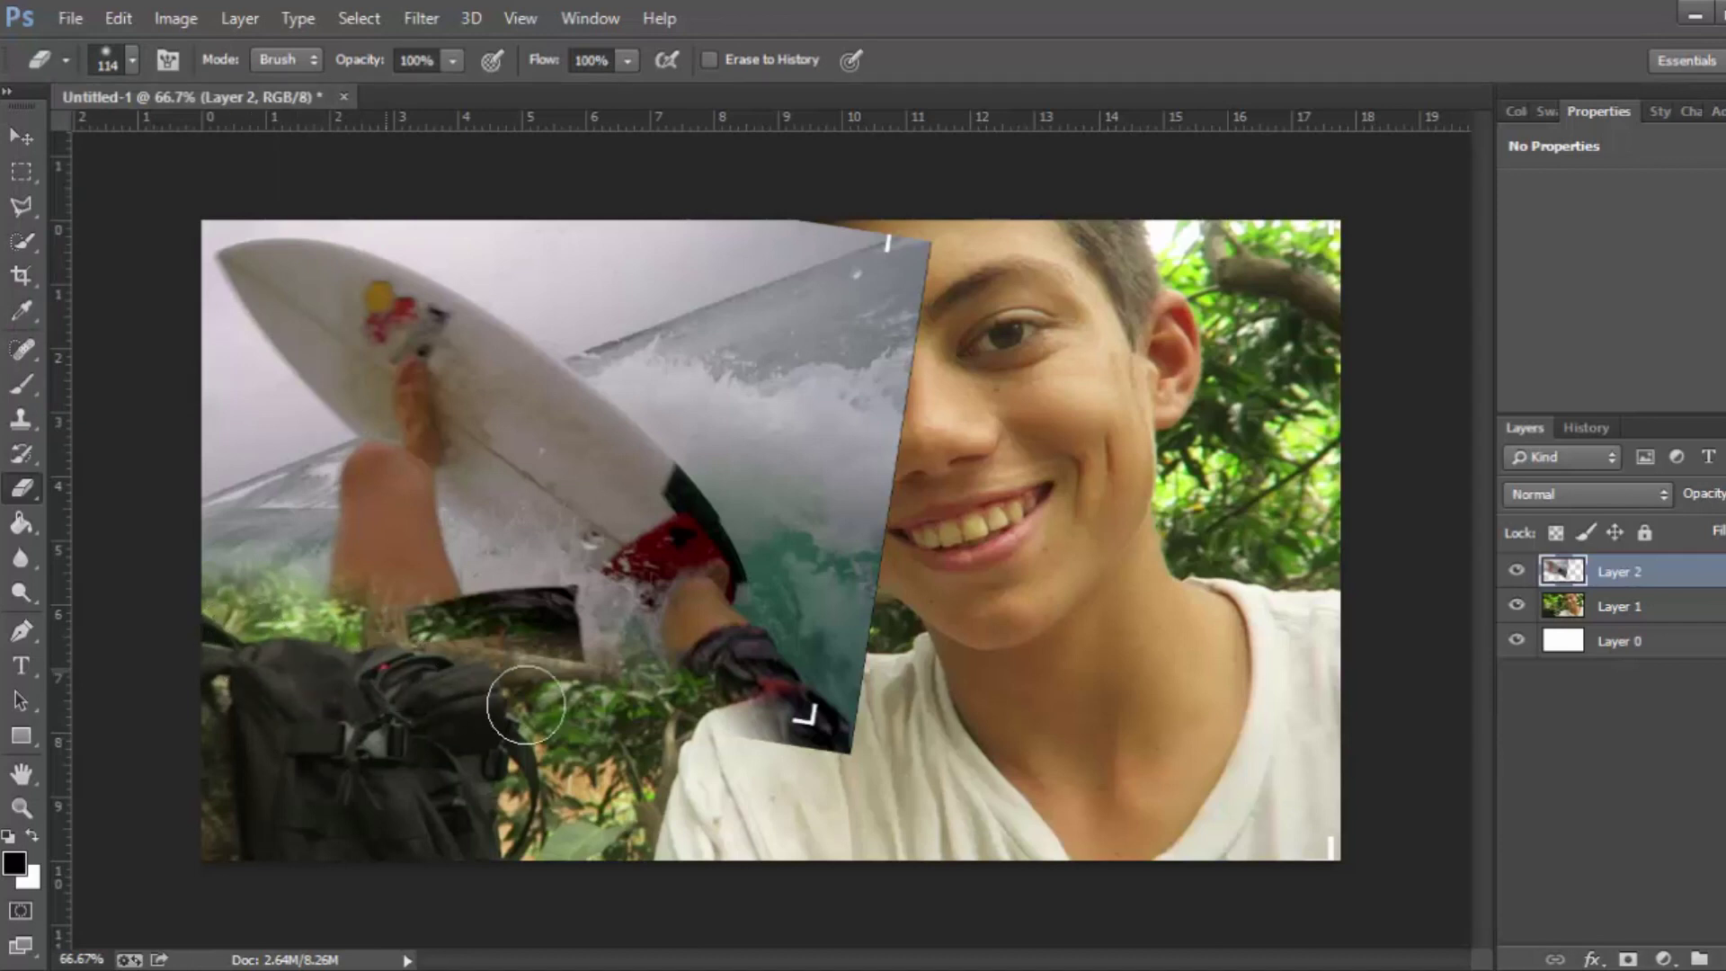
pyautogui.moveTo(748, 742)
pyautogui.mouseDown()
pyautogui.moveTo(840, 701)
pyautogui.moveTo(875, 620)
pyautogui.moveTo(861, 686)
pyautogui.moveTo(746, 764)
pyautogui.moveTo(884, 557)
pyautogui.moveTo(898, 351)
pyautogui.moveTo(809, 200)
pyautogui.moveTo(862, 250)
pyautogui.moveTo(870, 378)
pyautogui.moveTo(793, 231)
pyautogui.moveTo(851, 520)
pyautogui.moveTo(790, 309)
pyautogui.moveTo(827, 520)
pyautogui.moveTo(821, 616)
pyautogui.moveTo(840, 286)
pyautogui.mouseUp()
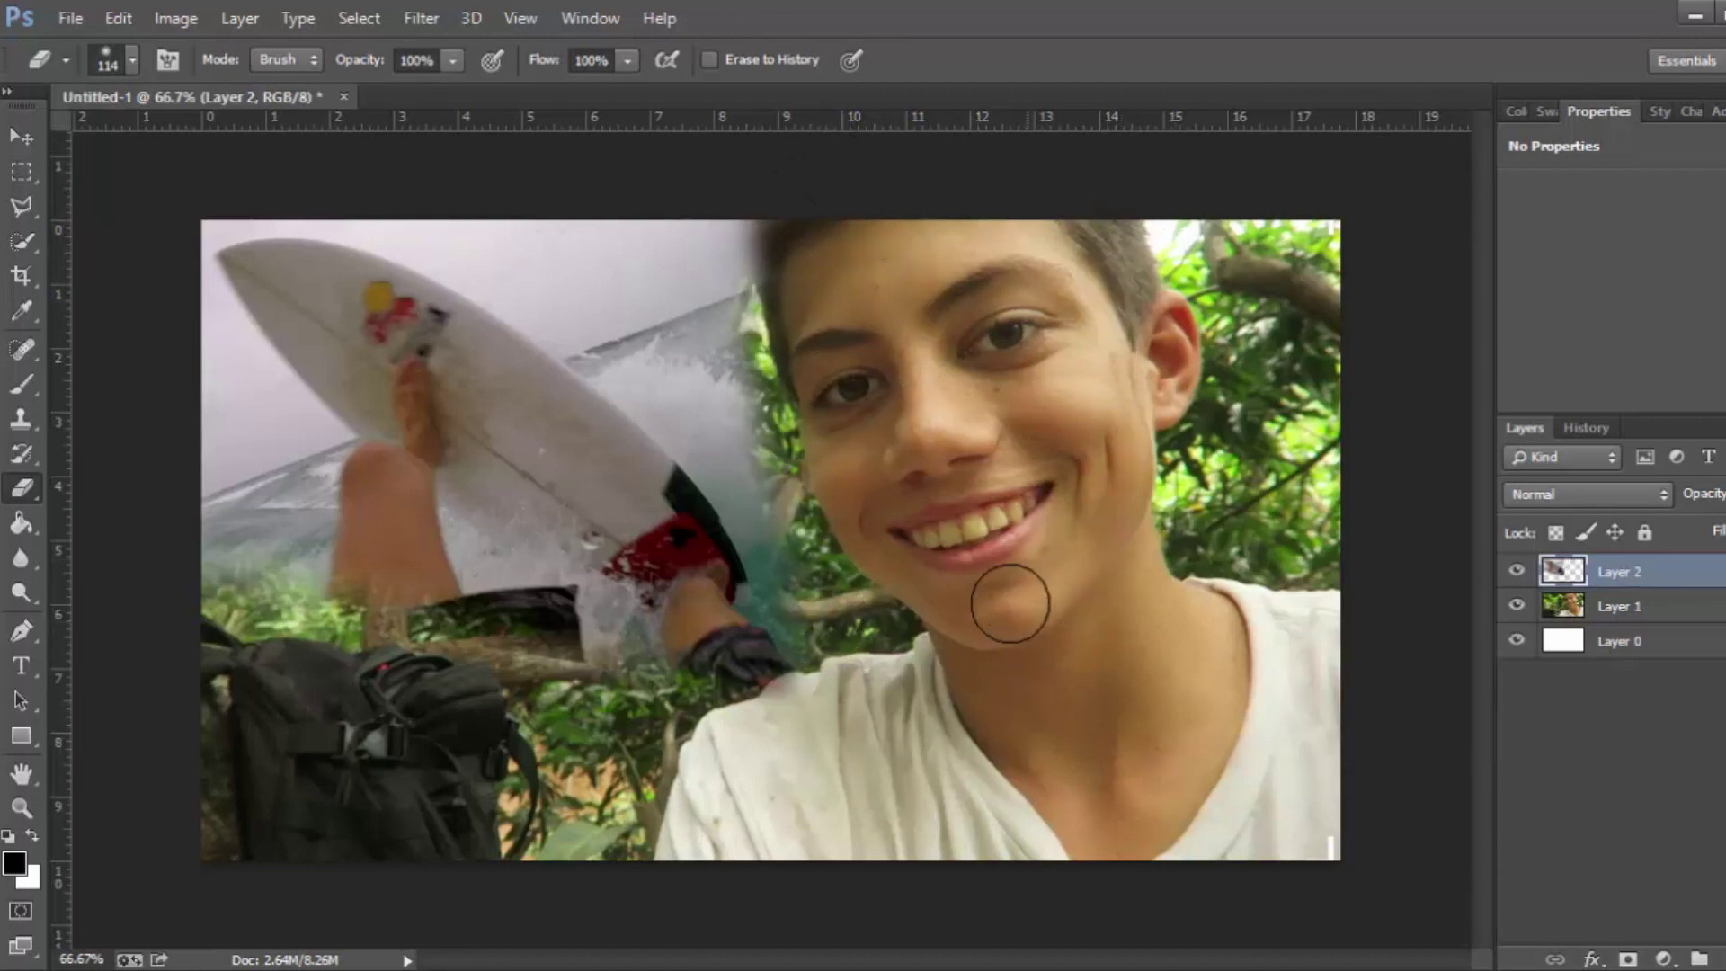
pyautogui.moveTo(852, 612)
pyautogui.mouseDown()
pyautogui.moveTo(790, 693)
pyautogui.moveTo(638, 678)
pyautogui.mouseUp()
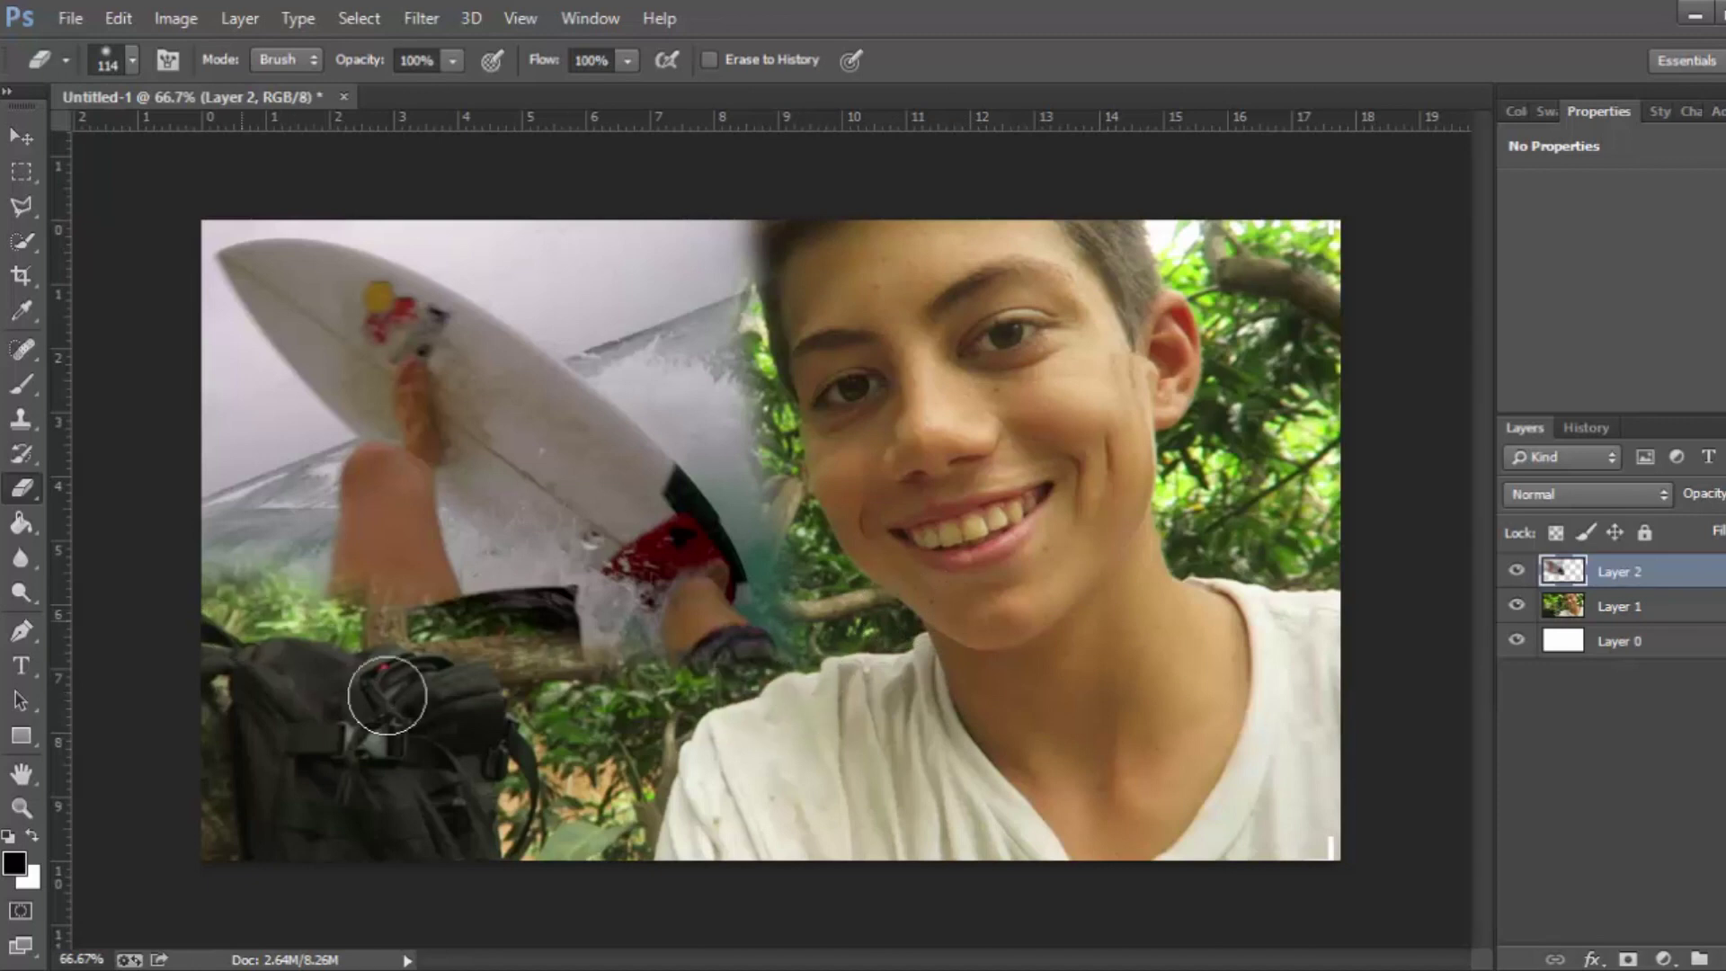
# Rotate the surf layer 4.67°, shift it left and apply the transform.
pyautogui.click(22, 137)
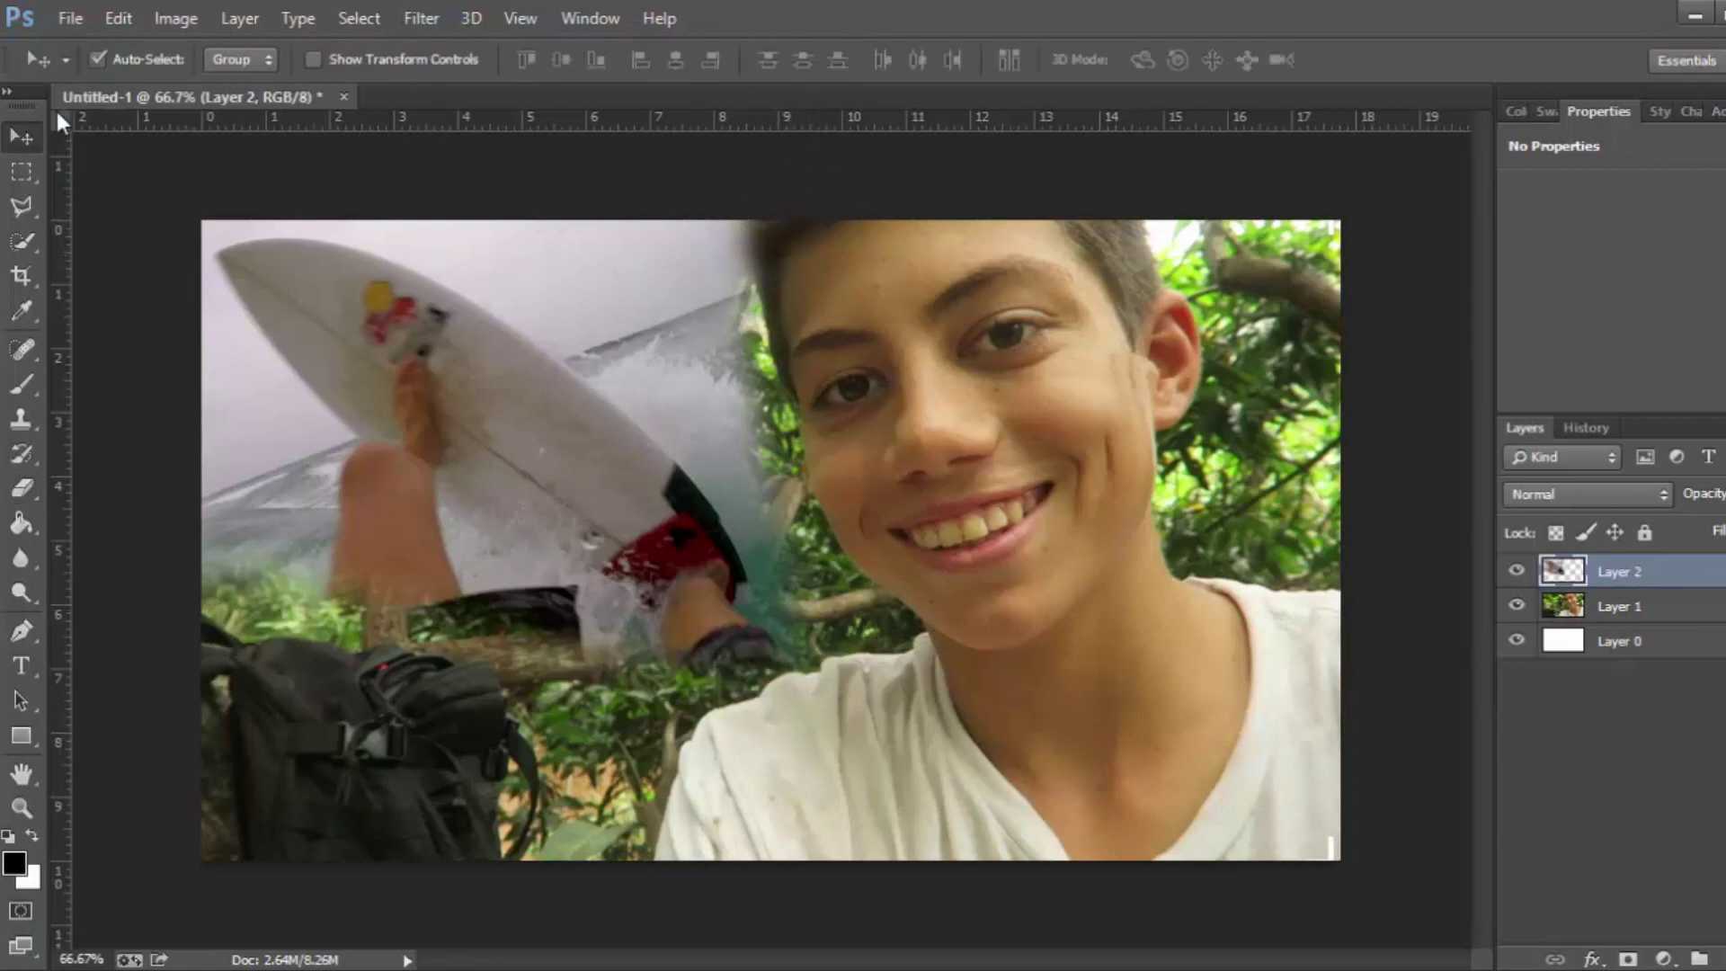
pyautogui.click(122, 23)
pyautogui.click(284, 504)
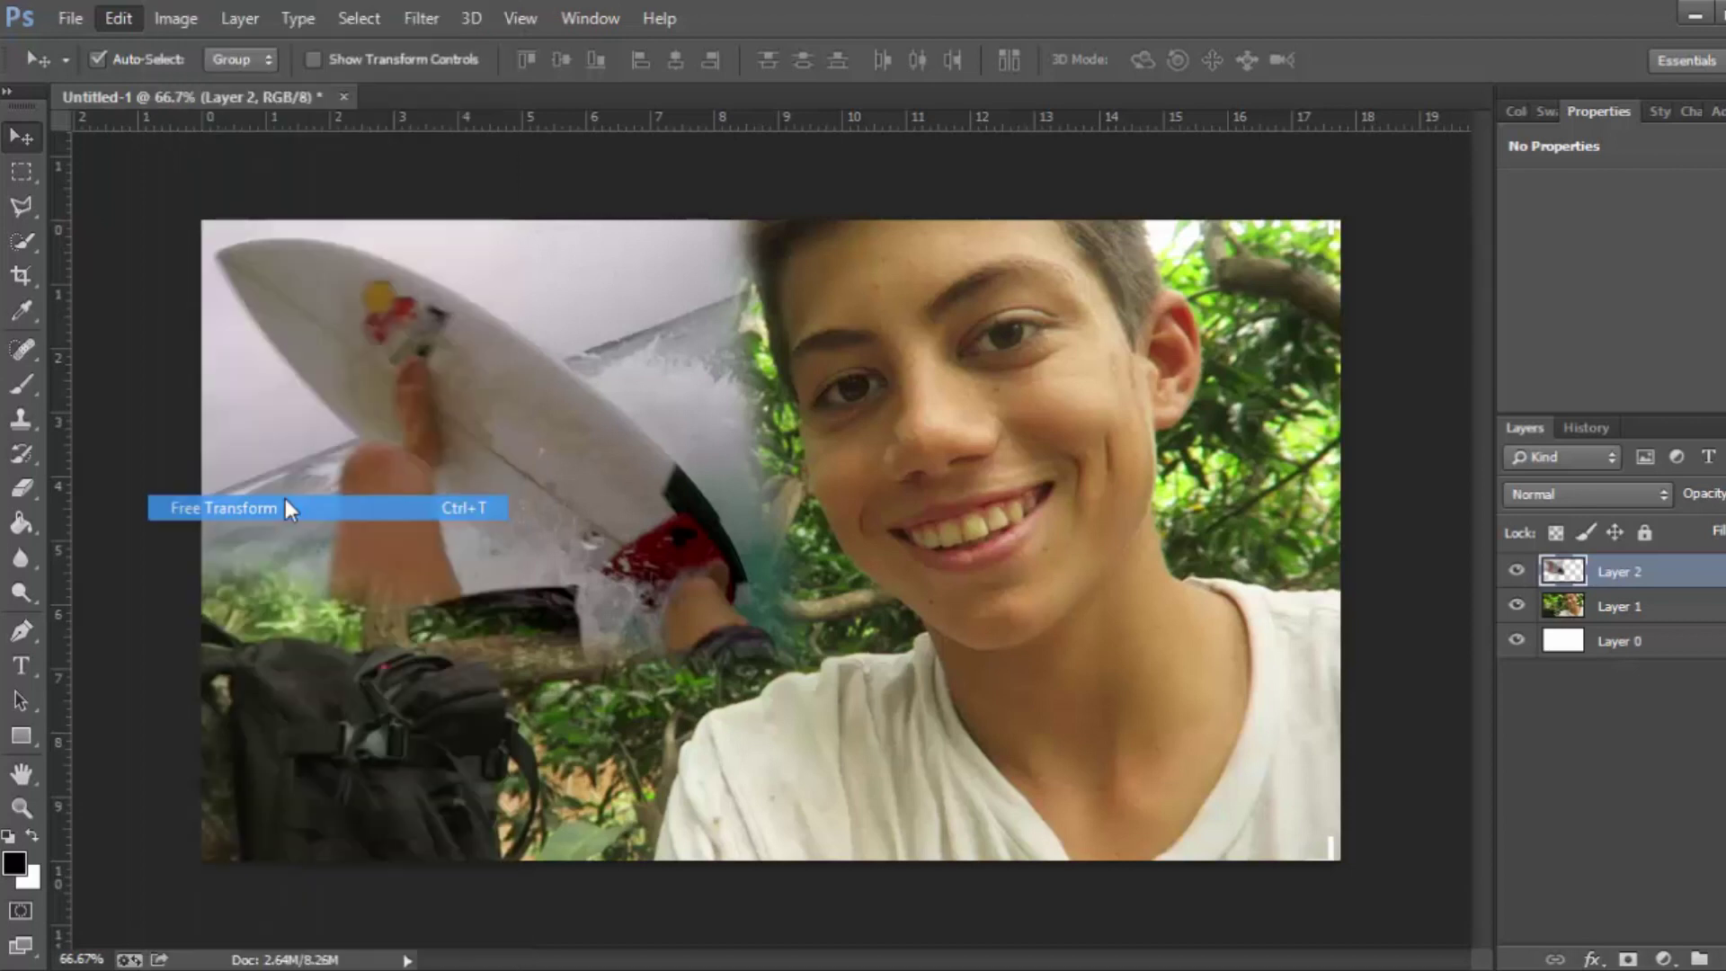
pyautogui.moveTo(956, 763); pyautogui.dragTo(924, 806)
pyautogui.moveTo(529, 533)
pyautogui.mouseDown()
pyautogui.moveTo(515, 519)
pyautogui.moveTo(541, 553)
pyautogui.mouseUp()
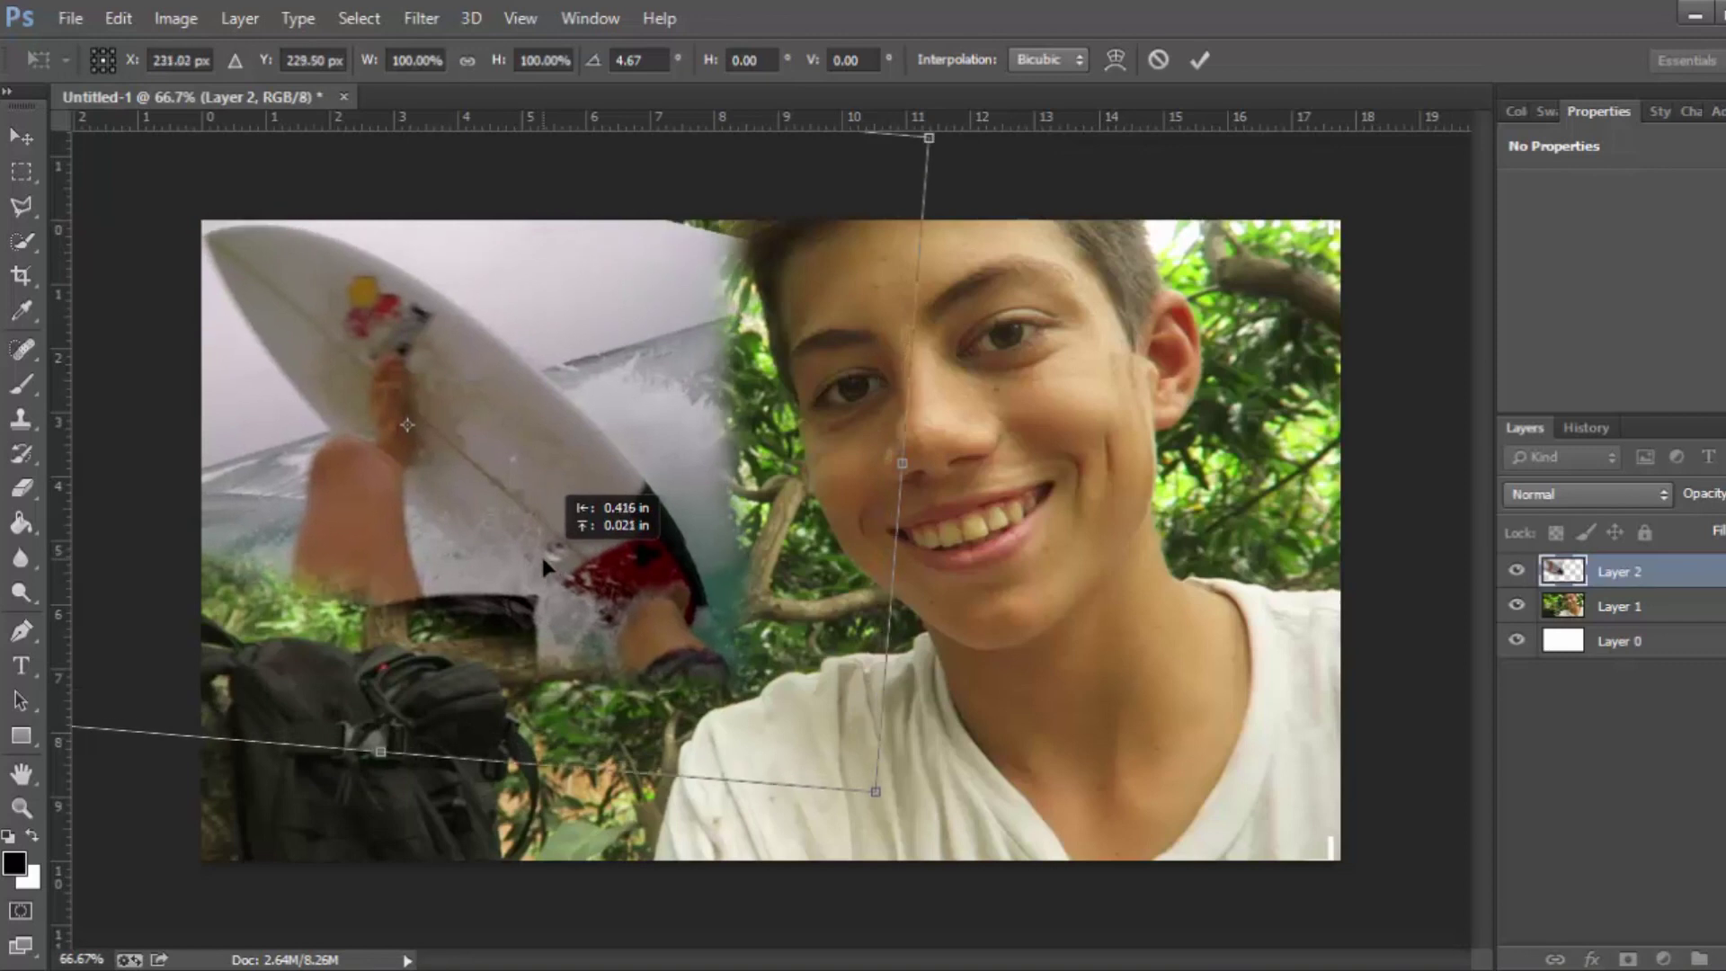
pyautogui.click(15, 137)
pyautogui.press('Return')
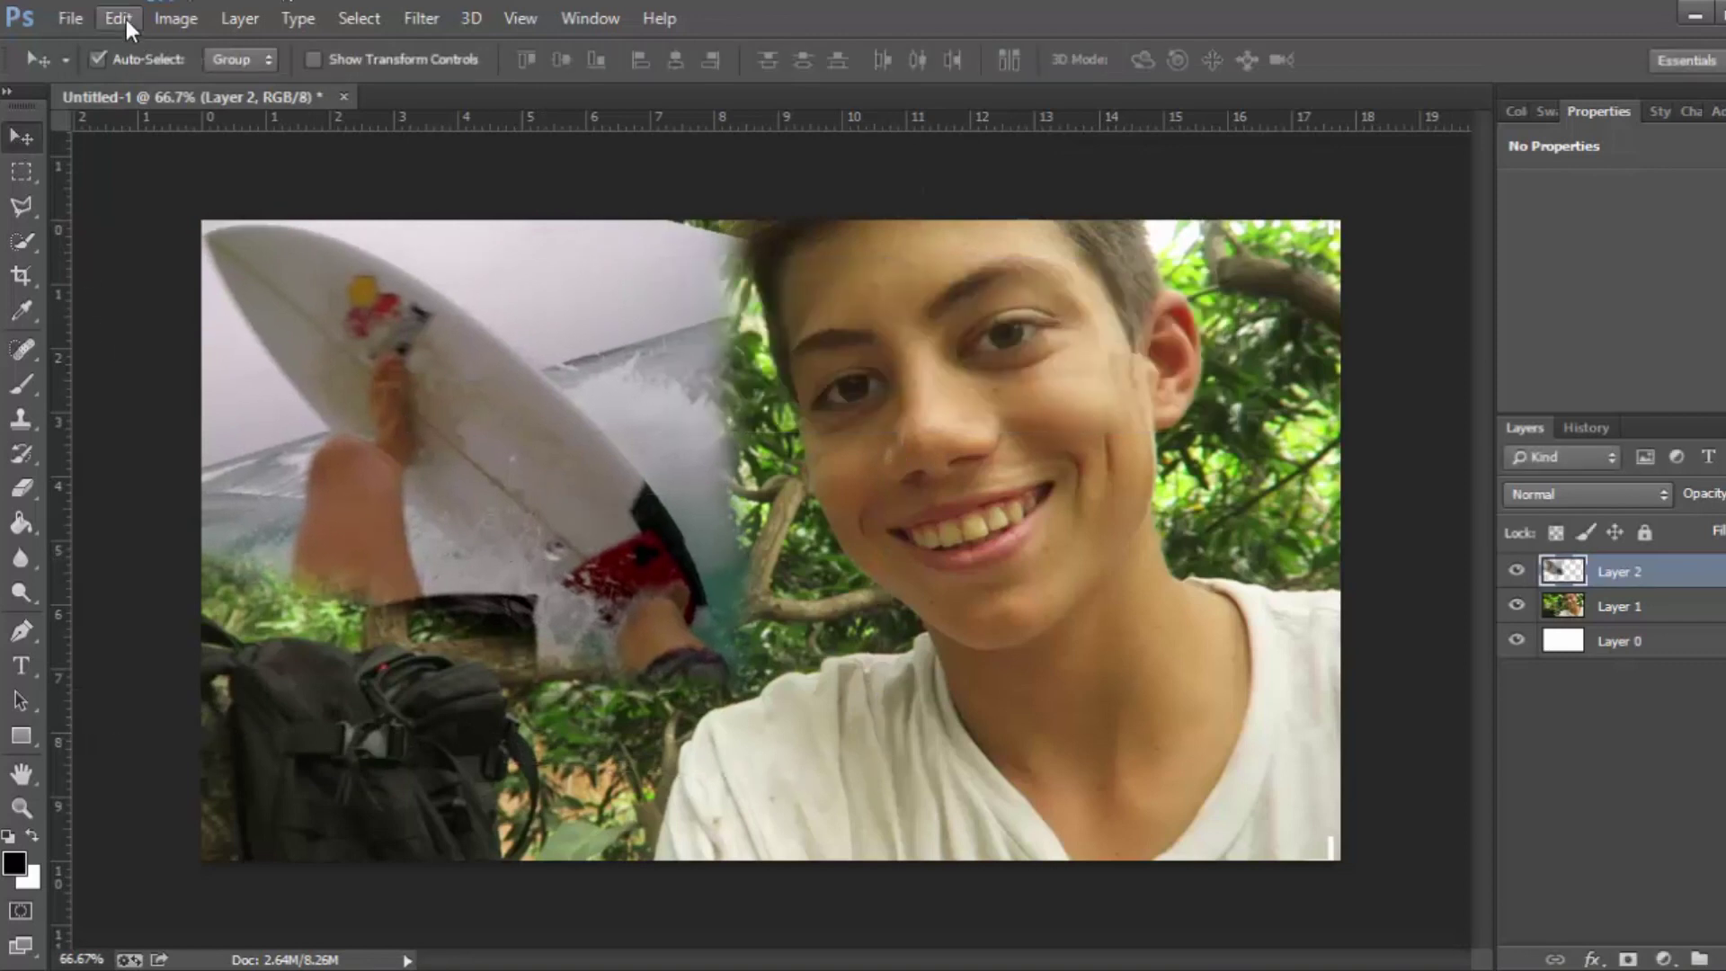
# Erase the surf layer's grey top edge so it blends into the foliage.
pyautogui.click(122, 18)
pyautogui.click(104, 349)
pyautogui.click(31, 486)
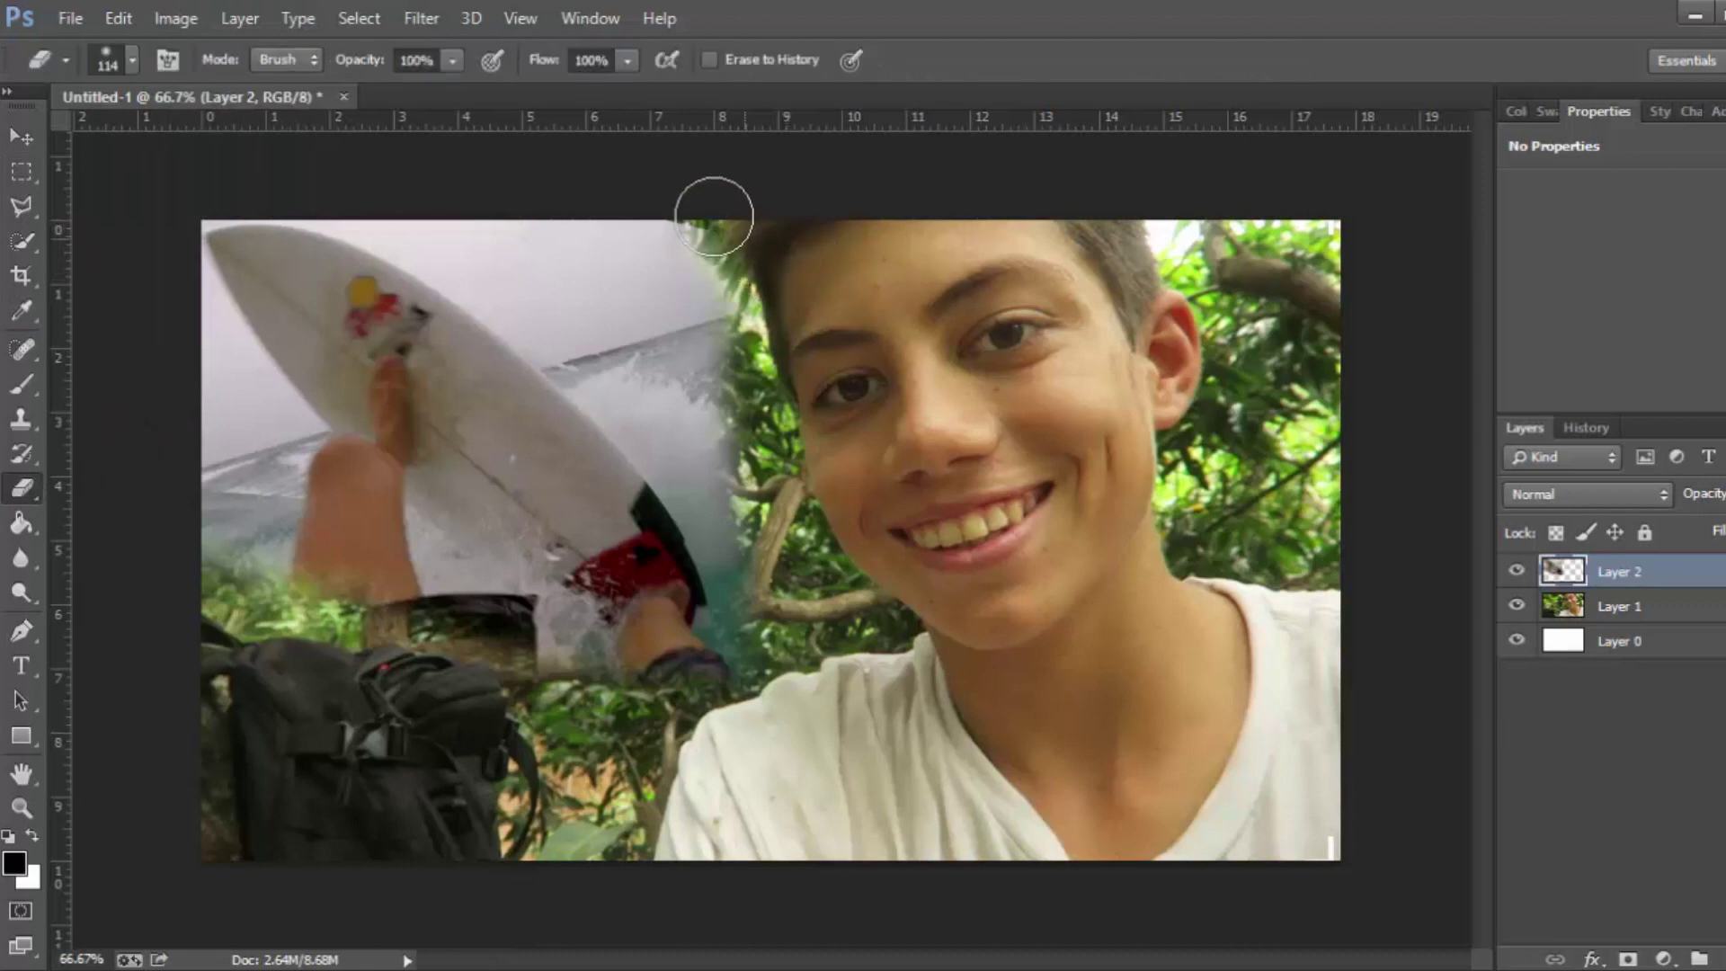
pyautogui.moveTo(688, 194)
pyautogui.mouseDown()
pyautogui.moveTo(733, 266)
pyautogui.moveTo(751, 405)
pyautogui.mouseUp()
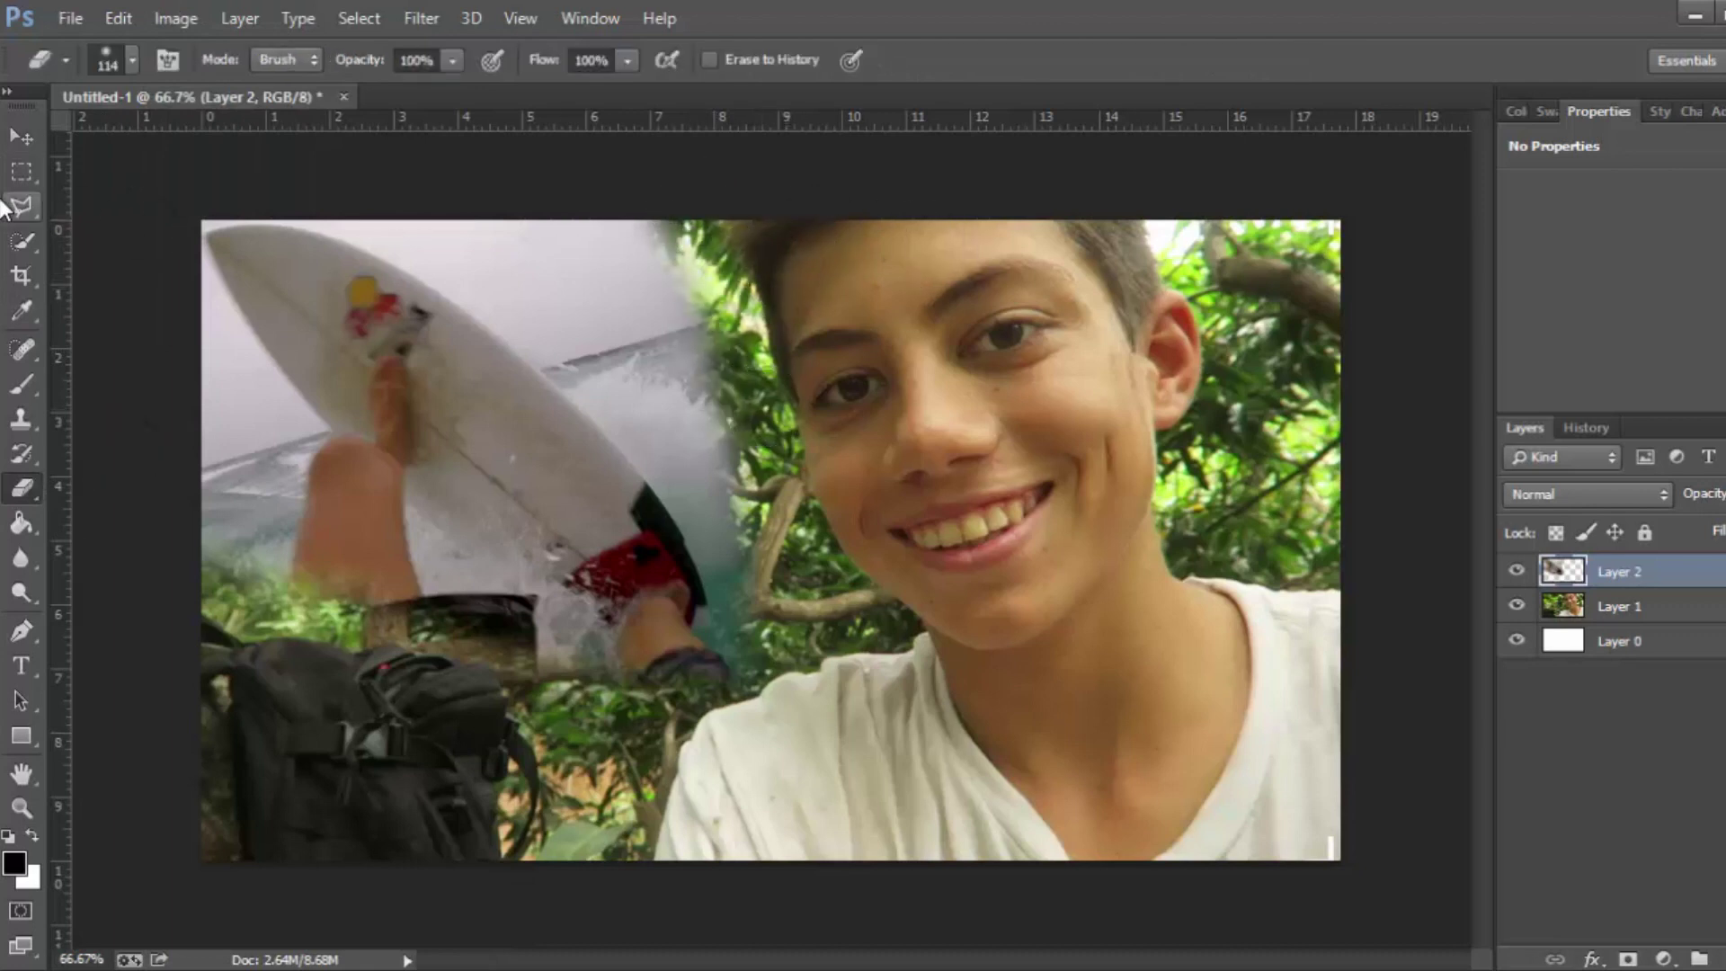
pyautogui.click(18, 140)
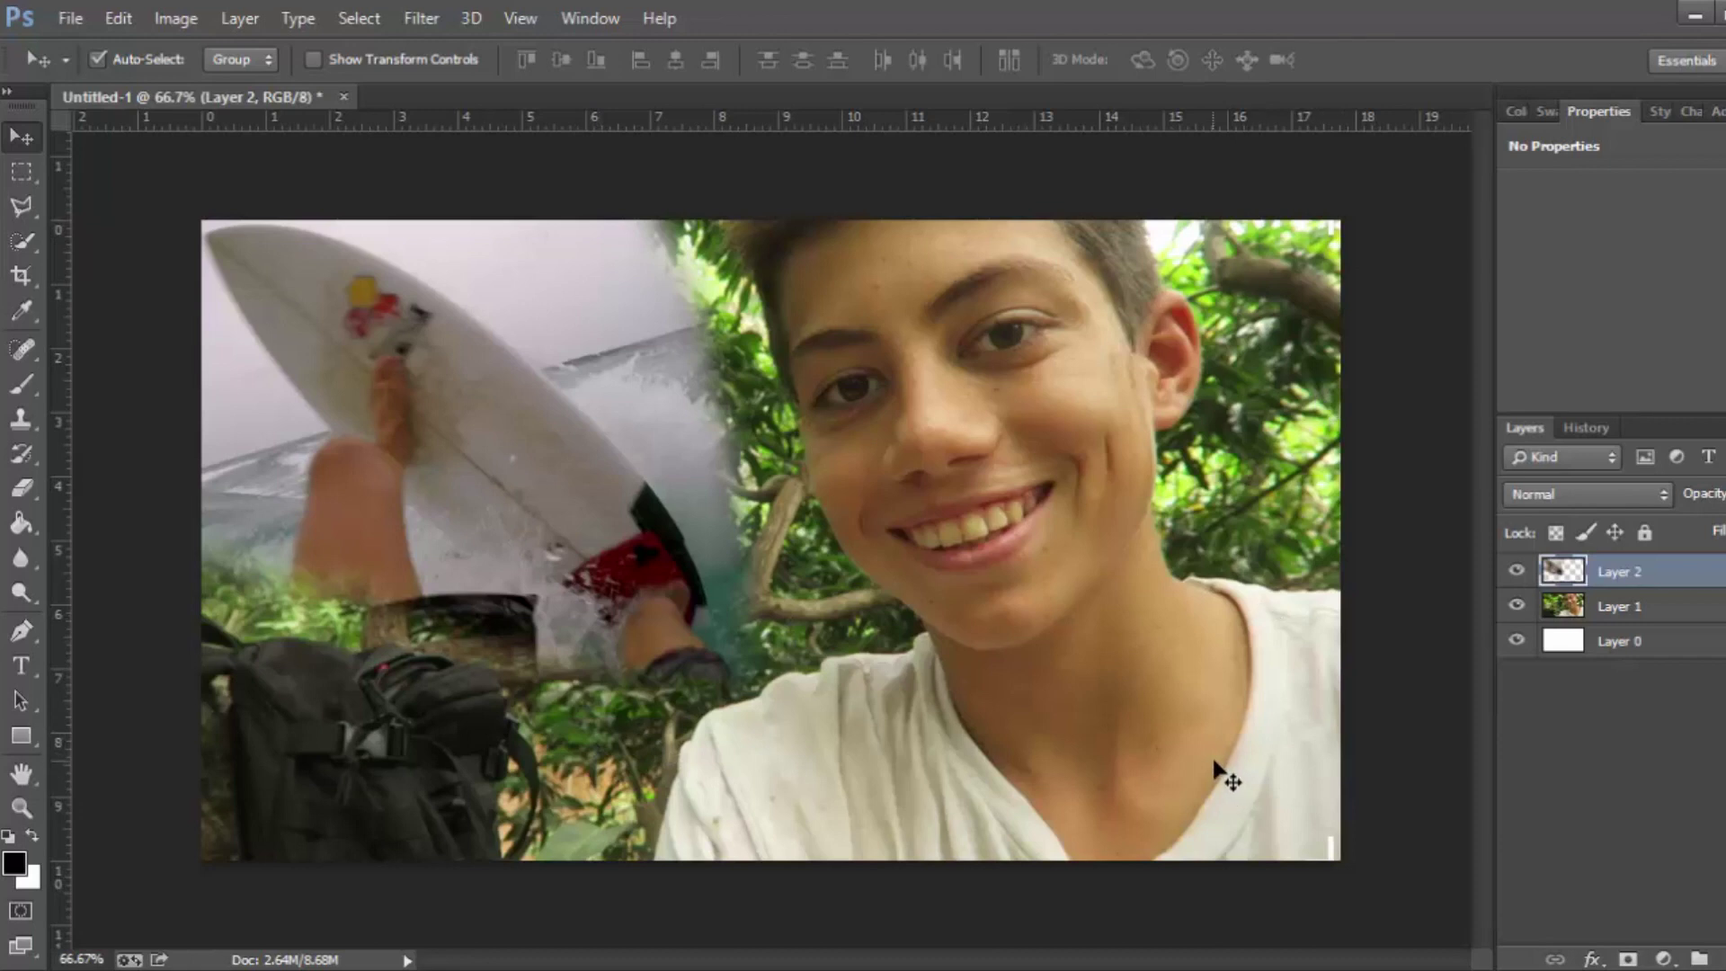
# Add a Brightness/Contrast adjustment layer with Contrast raised slightly.
pyautogui.click(1717, 110)
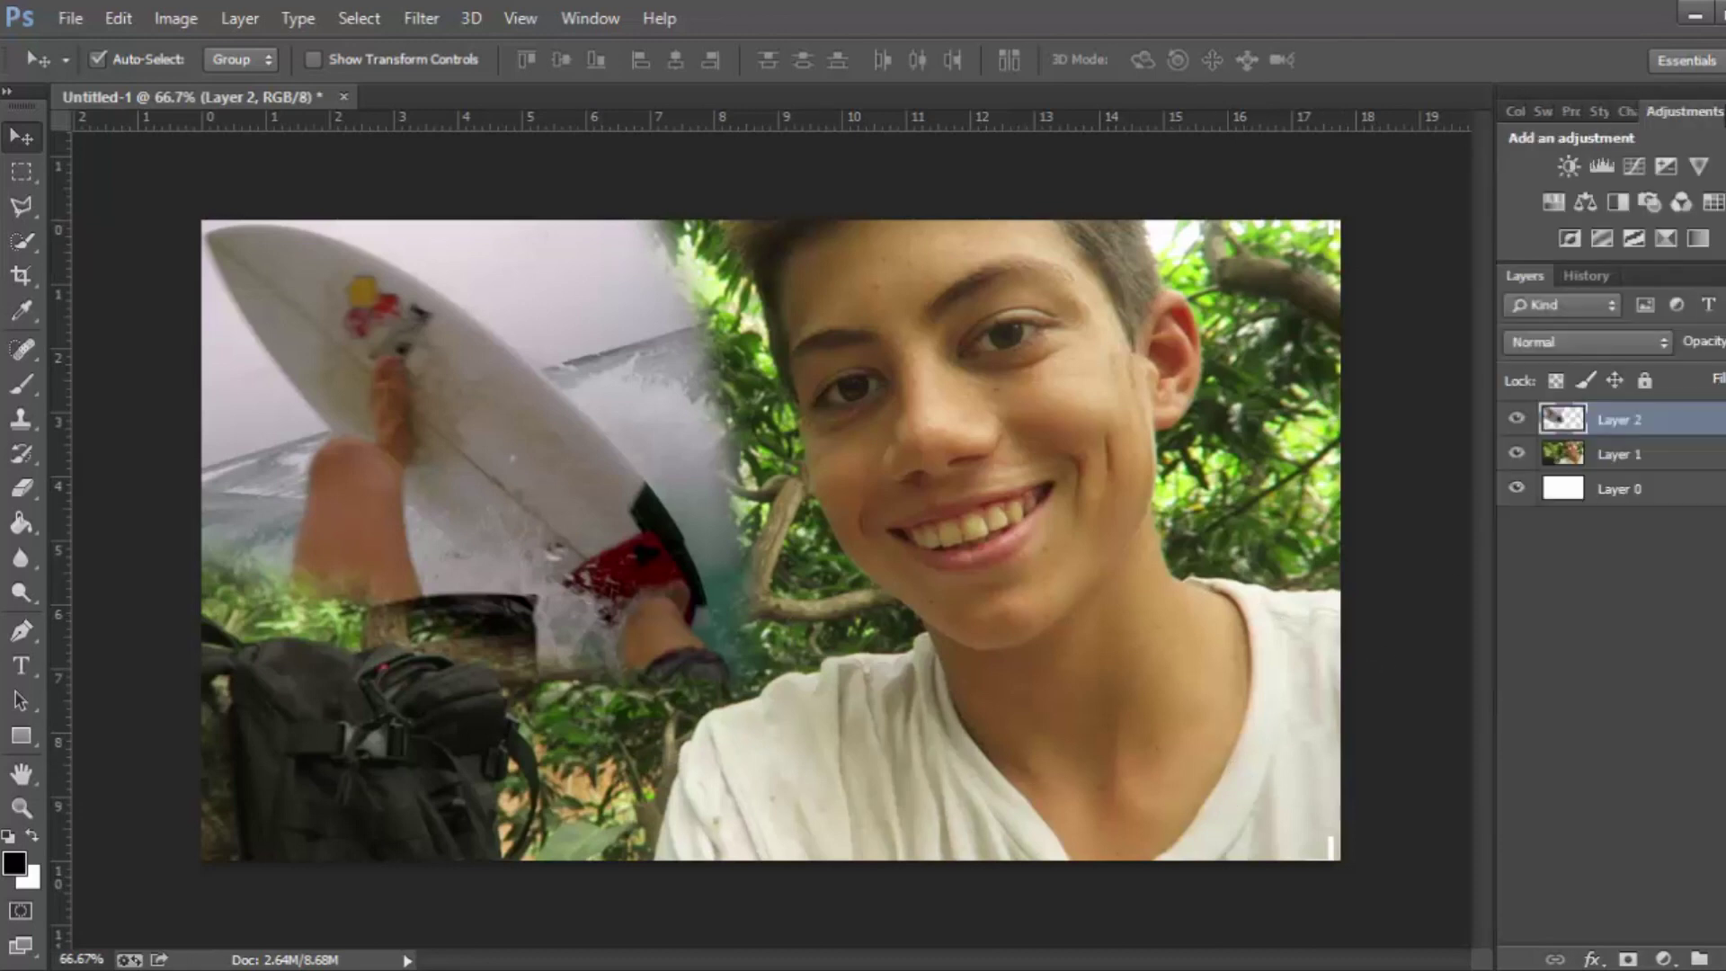
pyautogui.click(1566, 166)
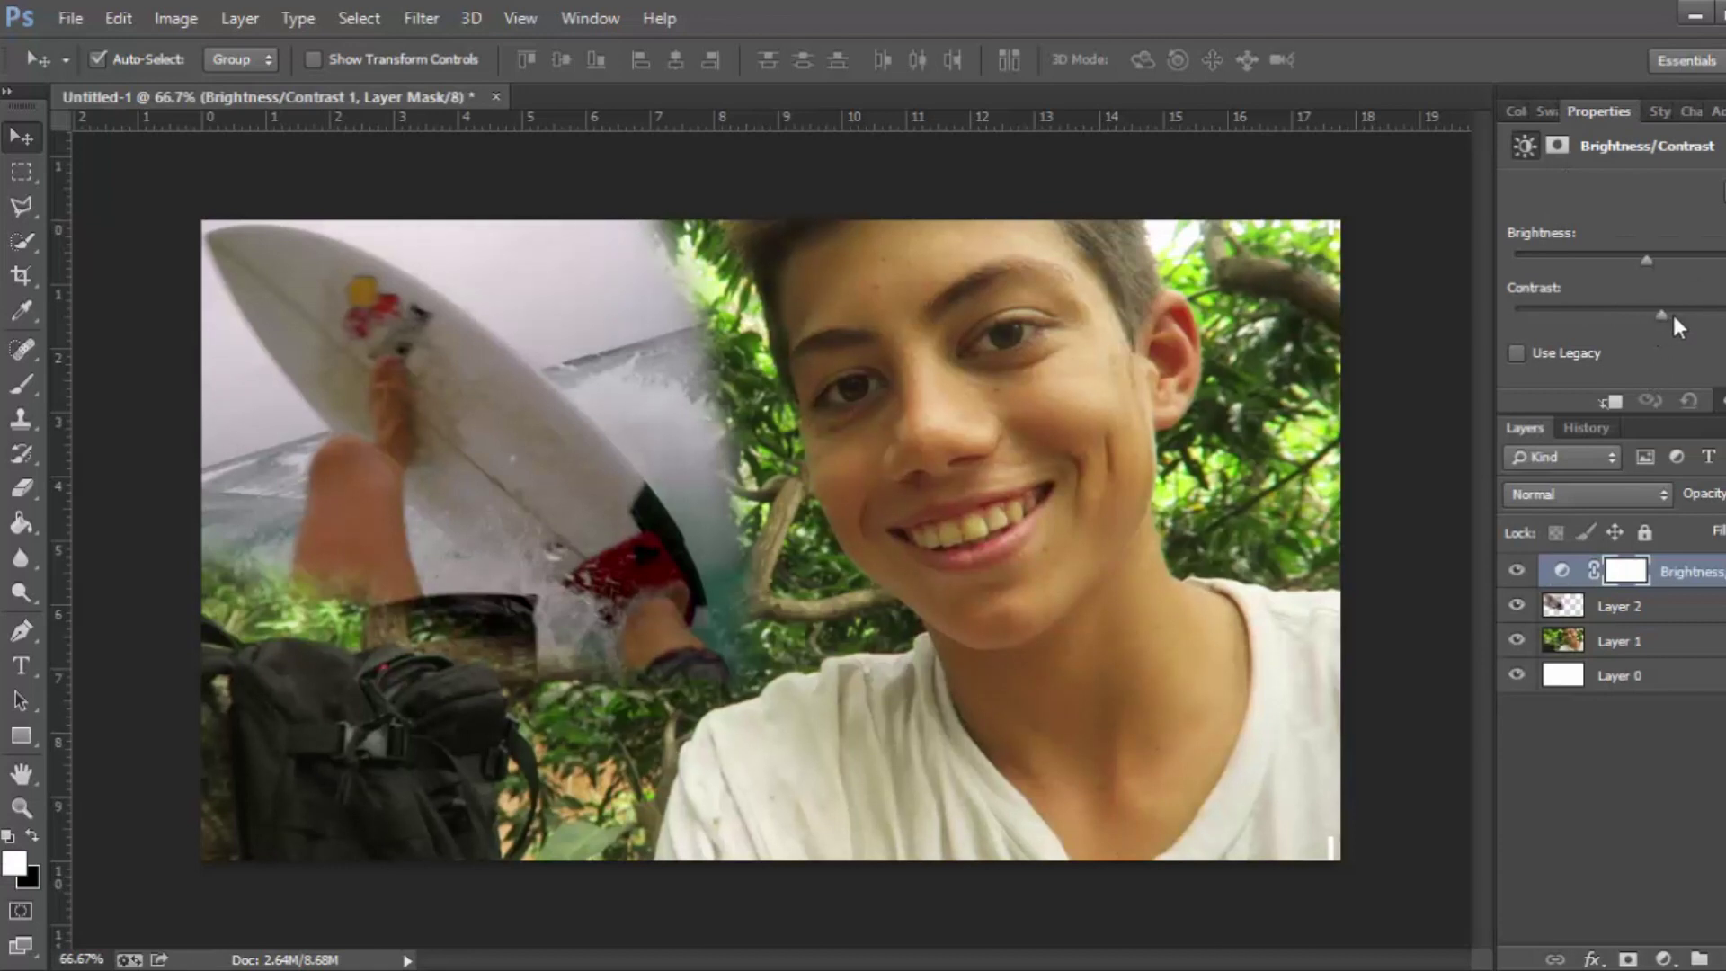
pyautogui.moveTo(1674, 313); pyautogui.dragTo(1681, 315)
# Add a Hue/Saturation adjustment layer with Saturation increased.
pyautogui.click(1716, 111)
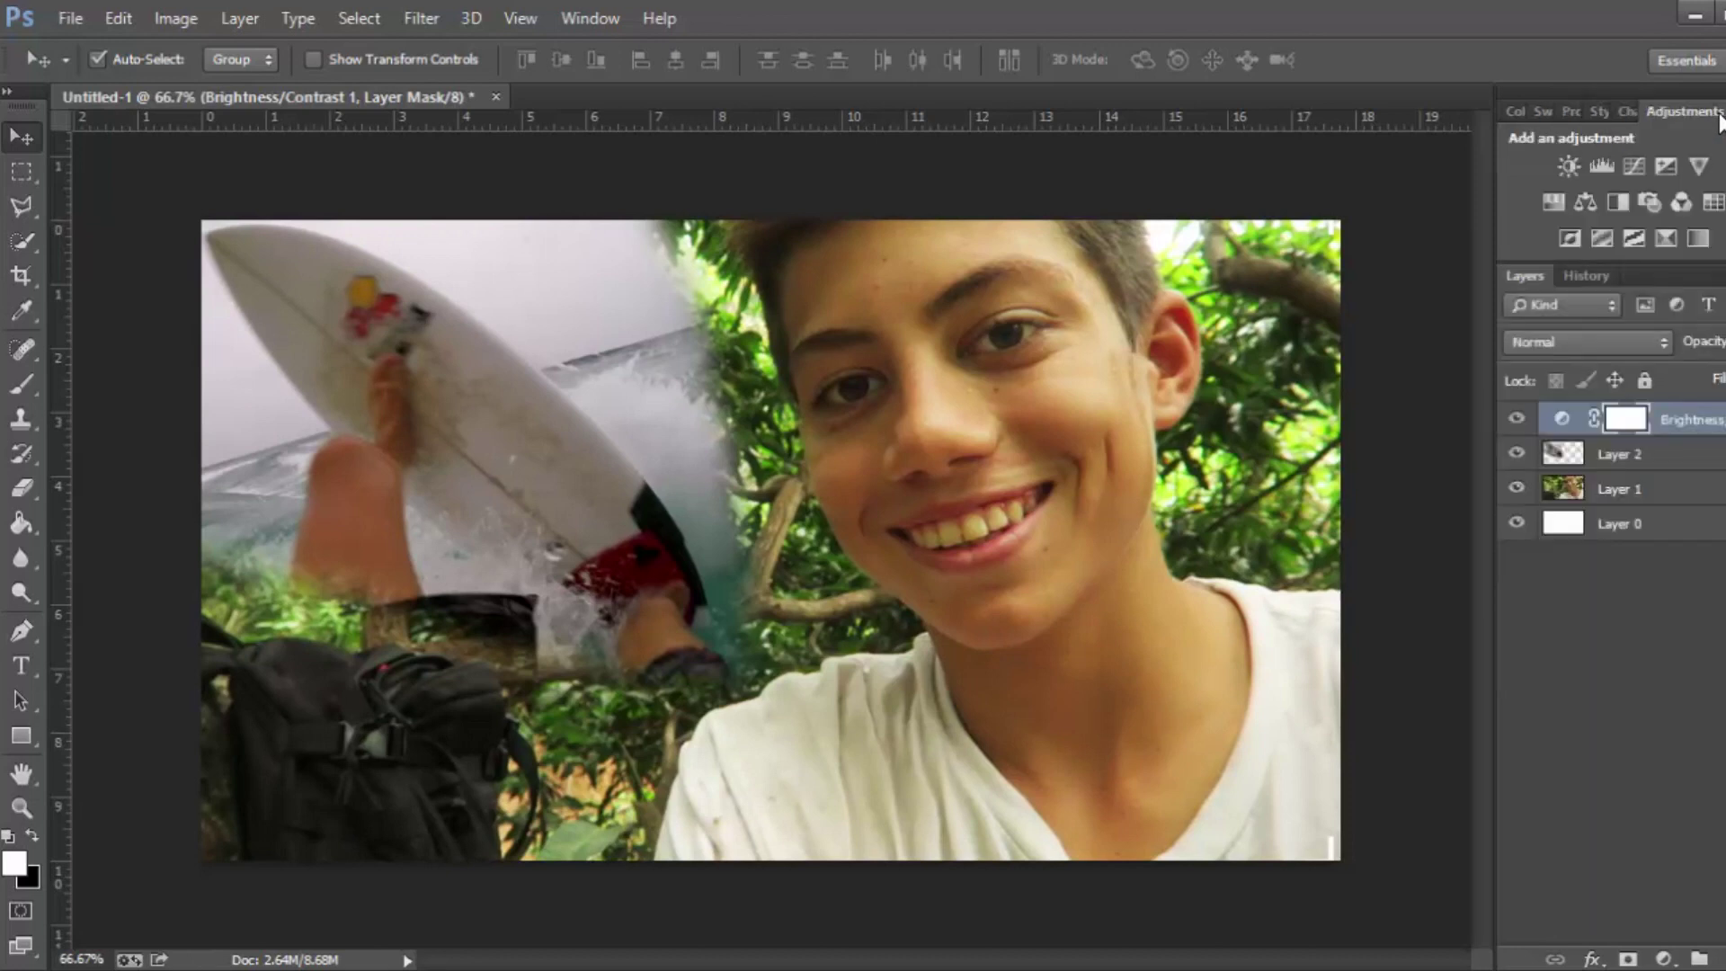
pyautogui.click(1554, 202)
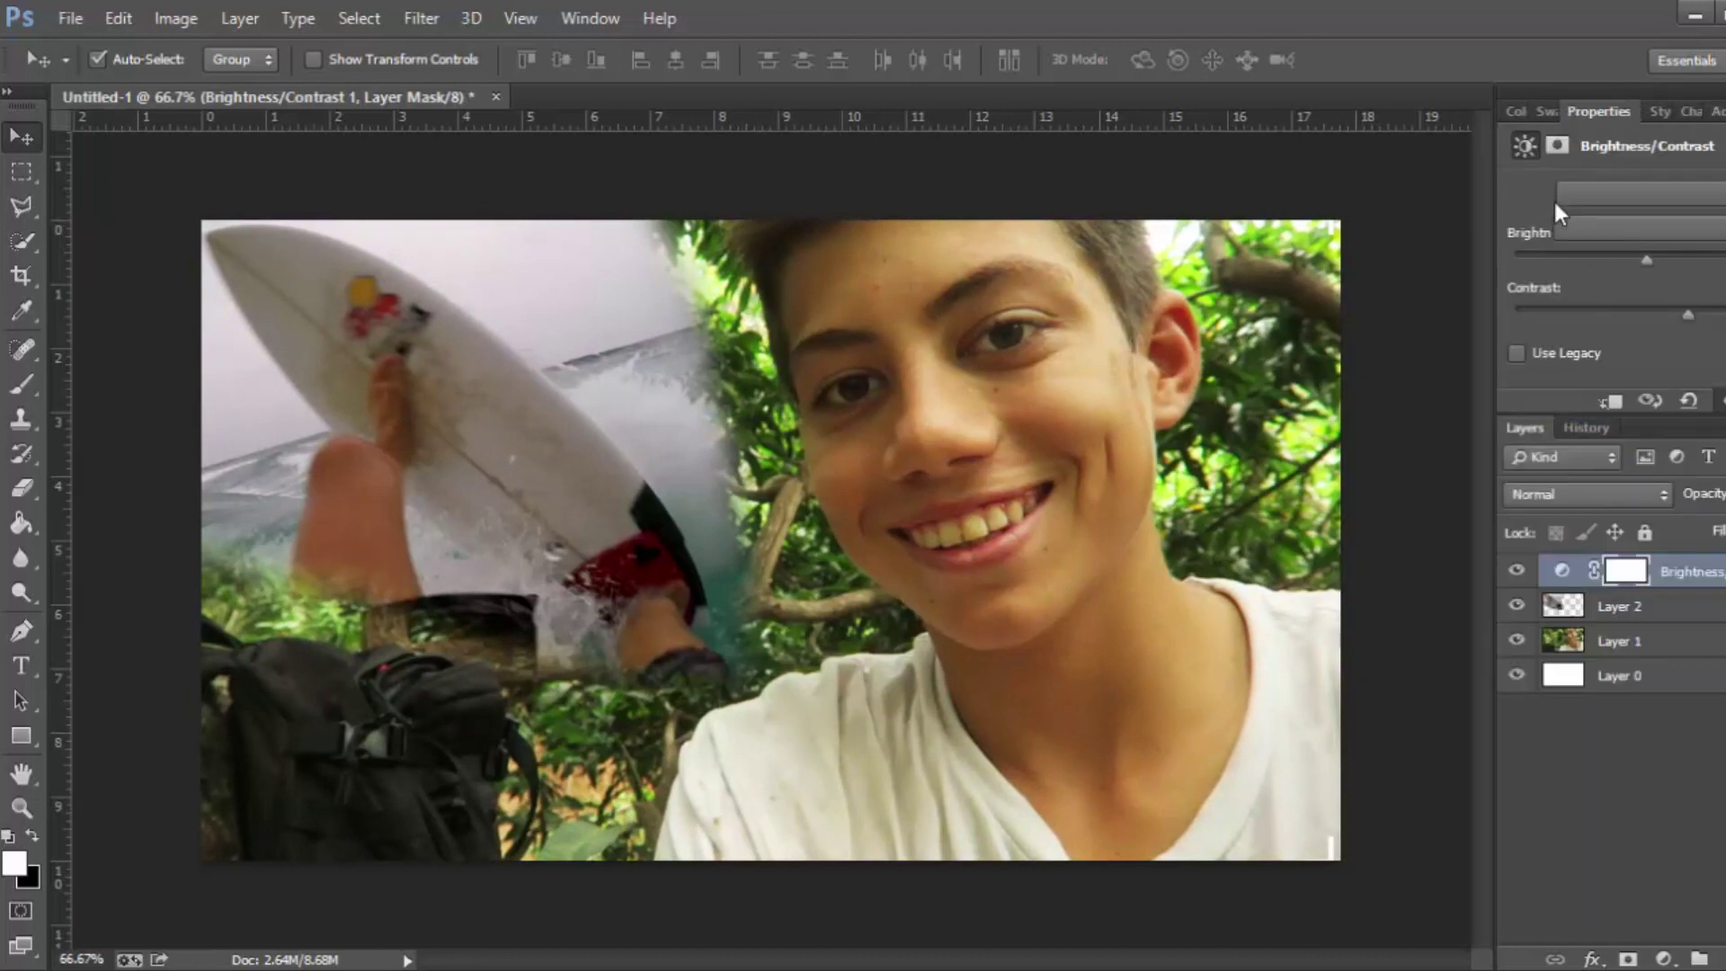
pyautogui.moveTo(1645, 347)
pyautogui.mouseDown()
pyautogui.moveTo(1712, 360)
pyautogui.moveTo(1659, 348)
pyautogui.mouseUp()
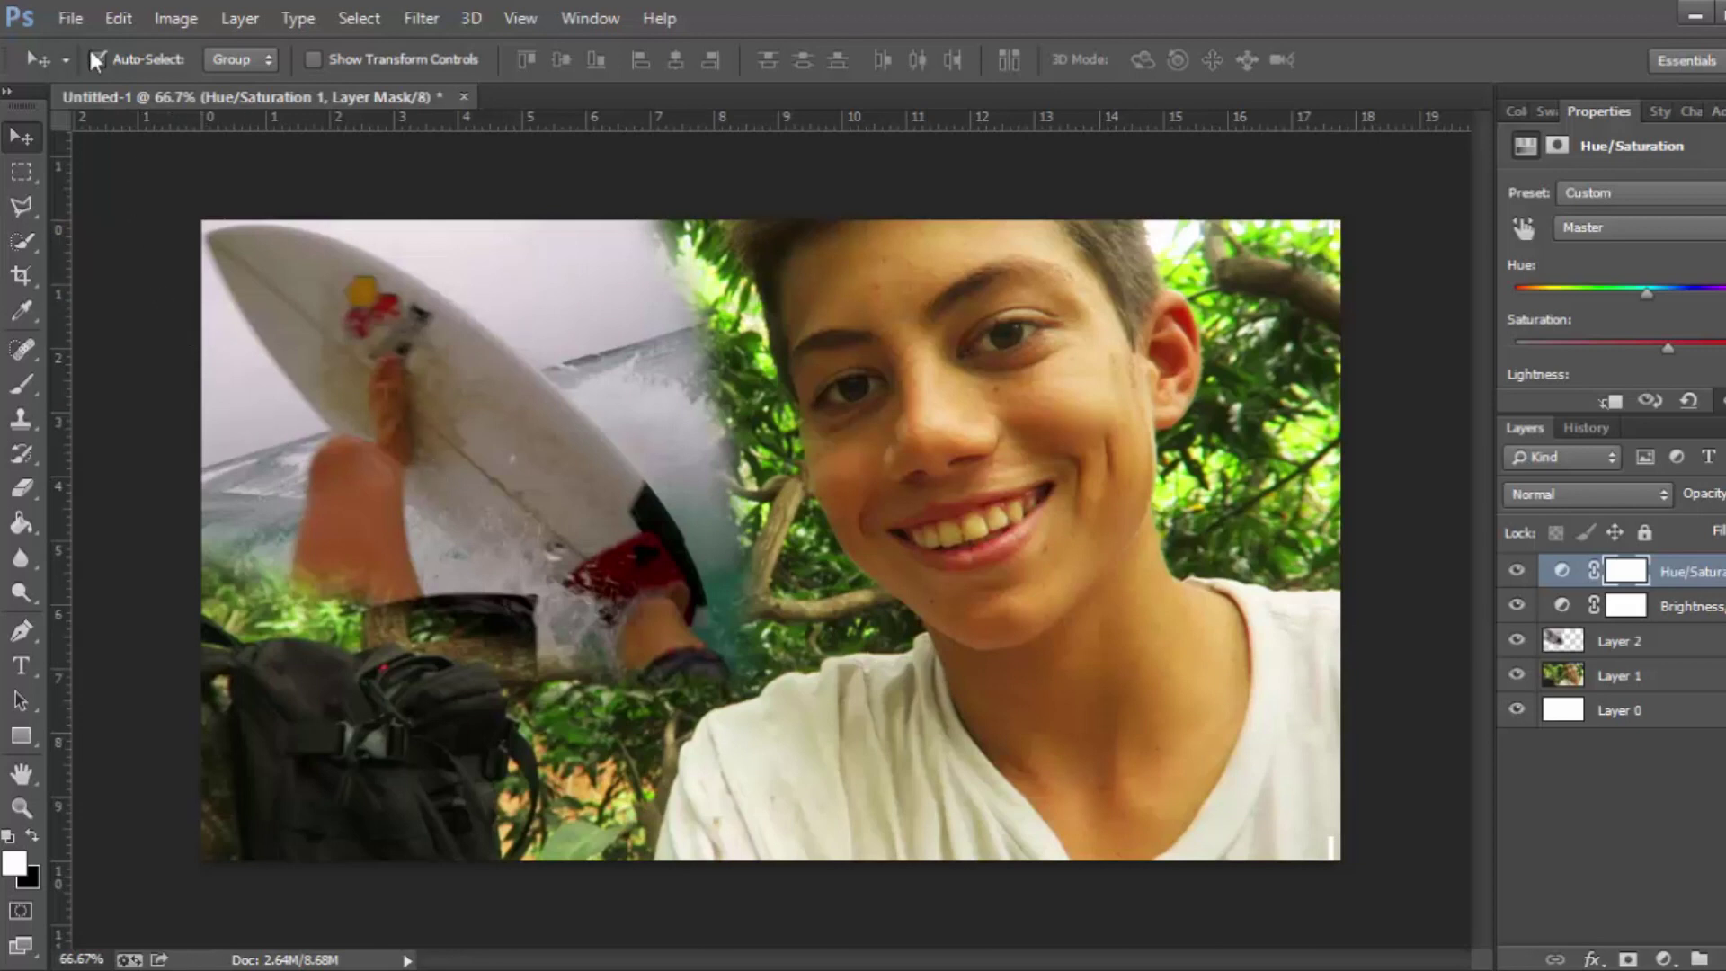
# Set up Save for Web as JPEG at quality 100, sized 1280 × 720 px.
pyautogui.click(65, 15)
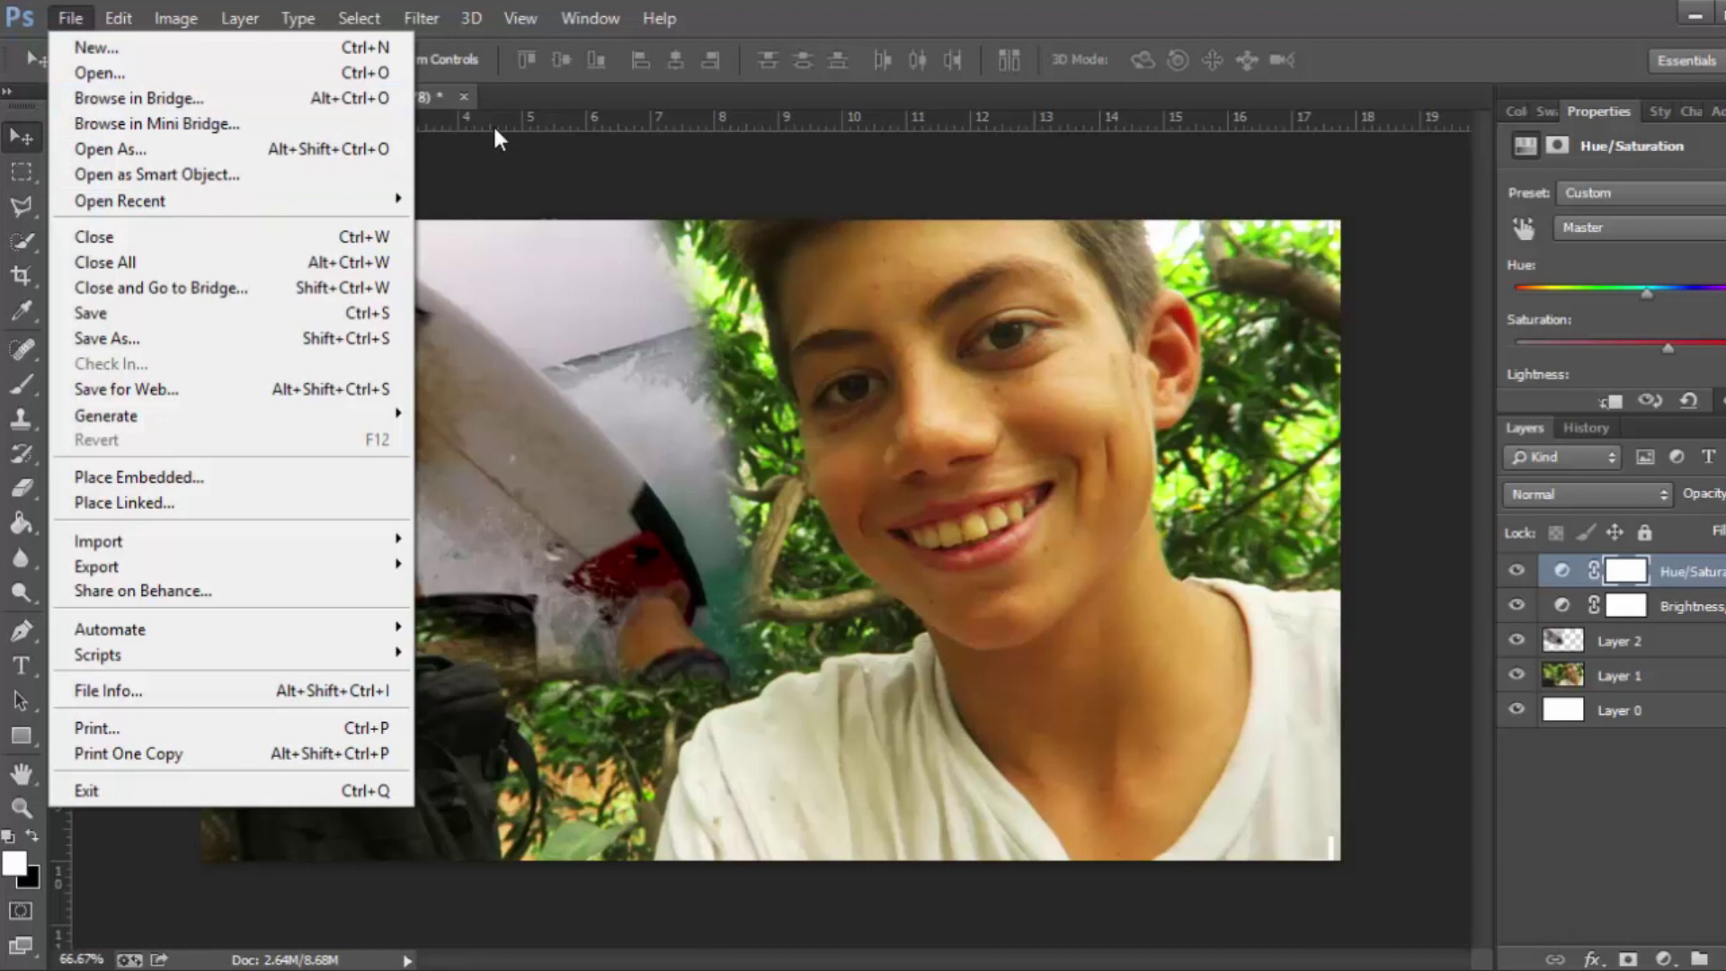
pyautogui.click(183, 388)
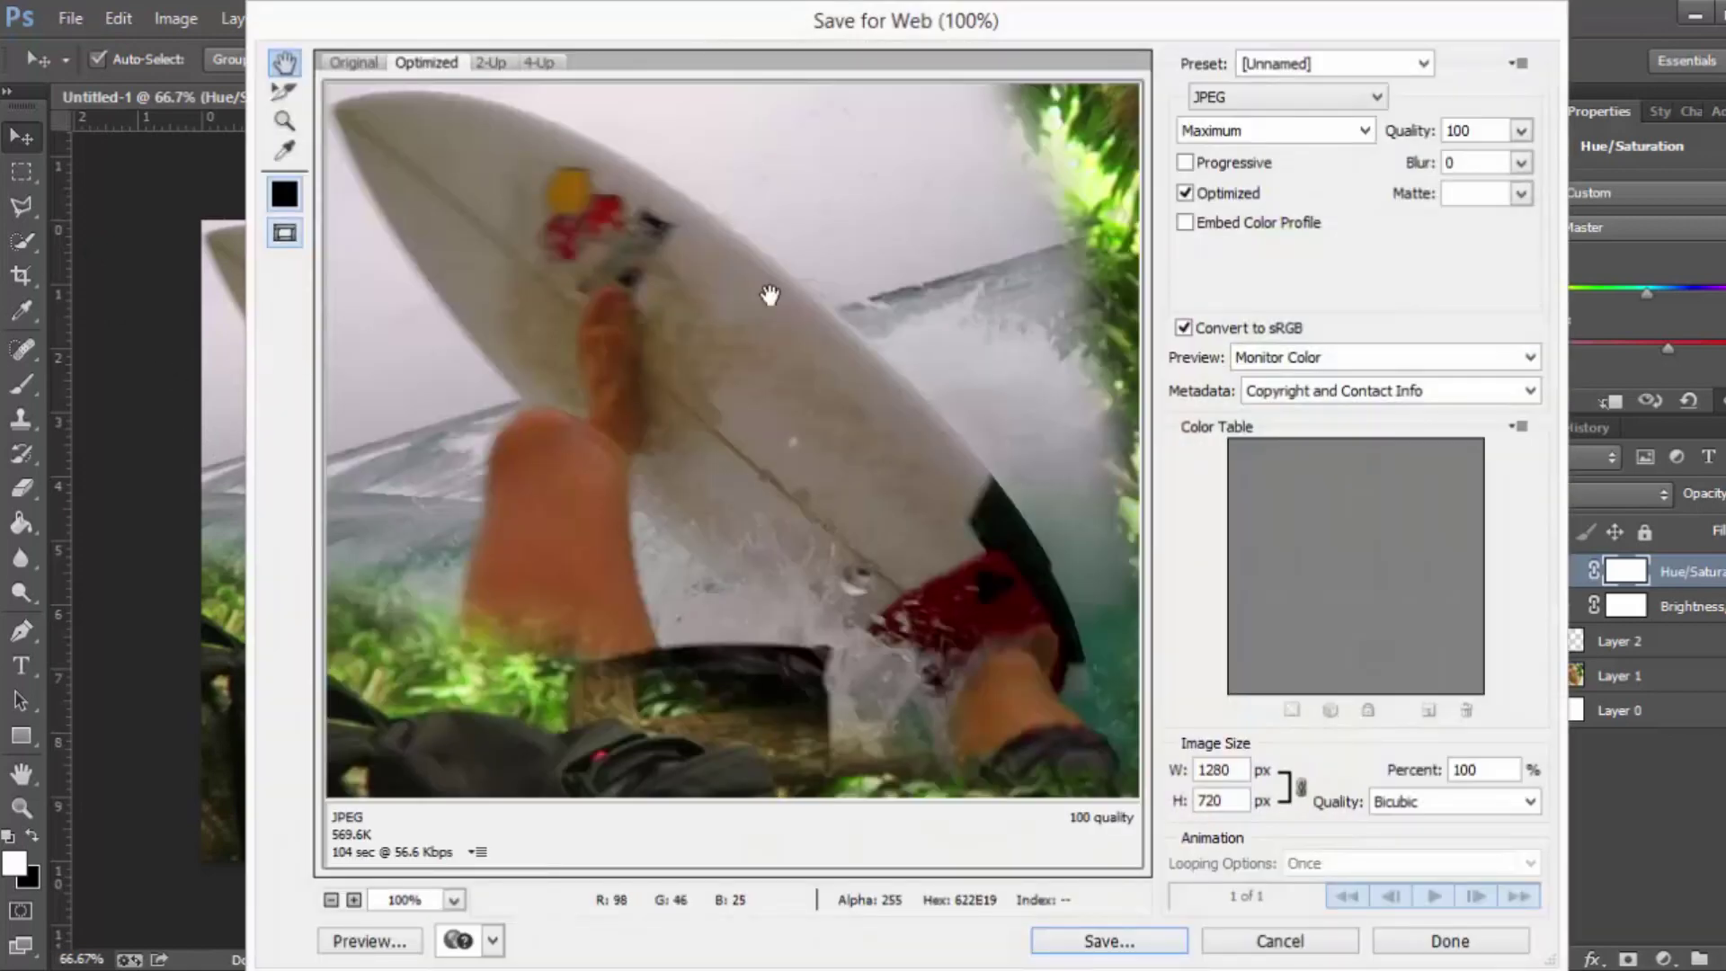
pyautogui.click(1377, 97)
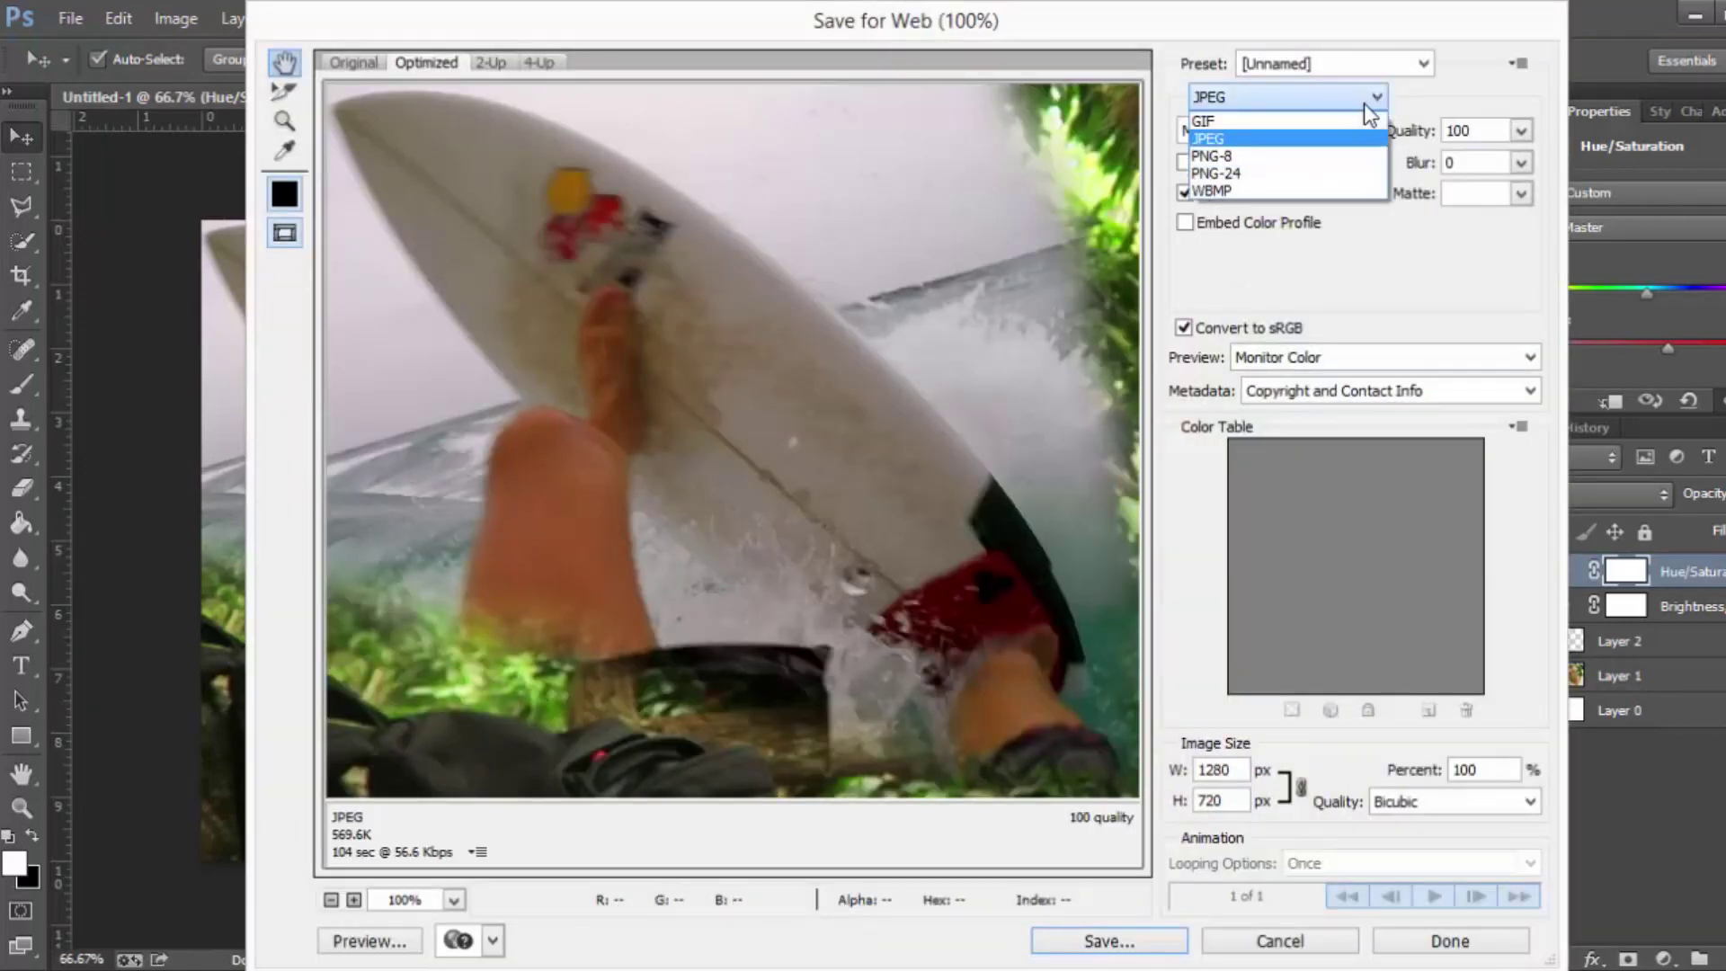
pyautogui.click(1221, 134)
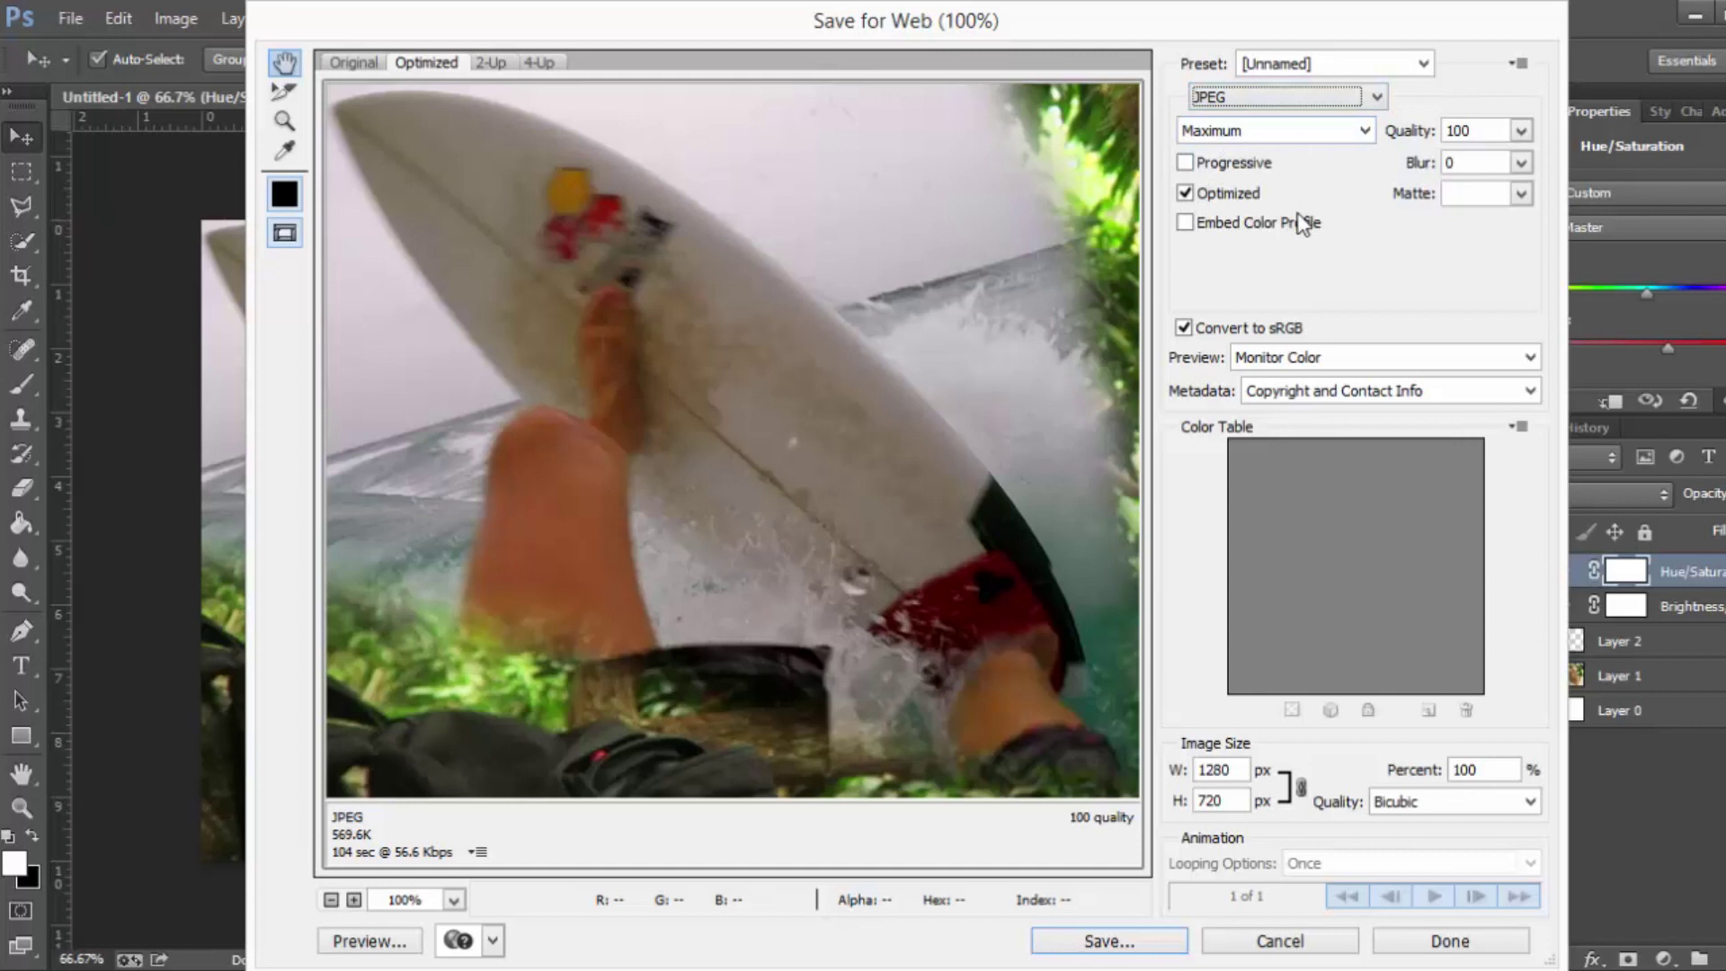
pyautogui.click(1520, 133)
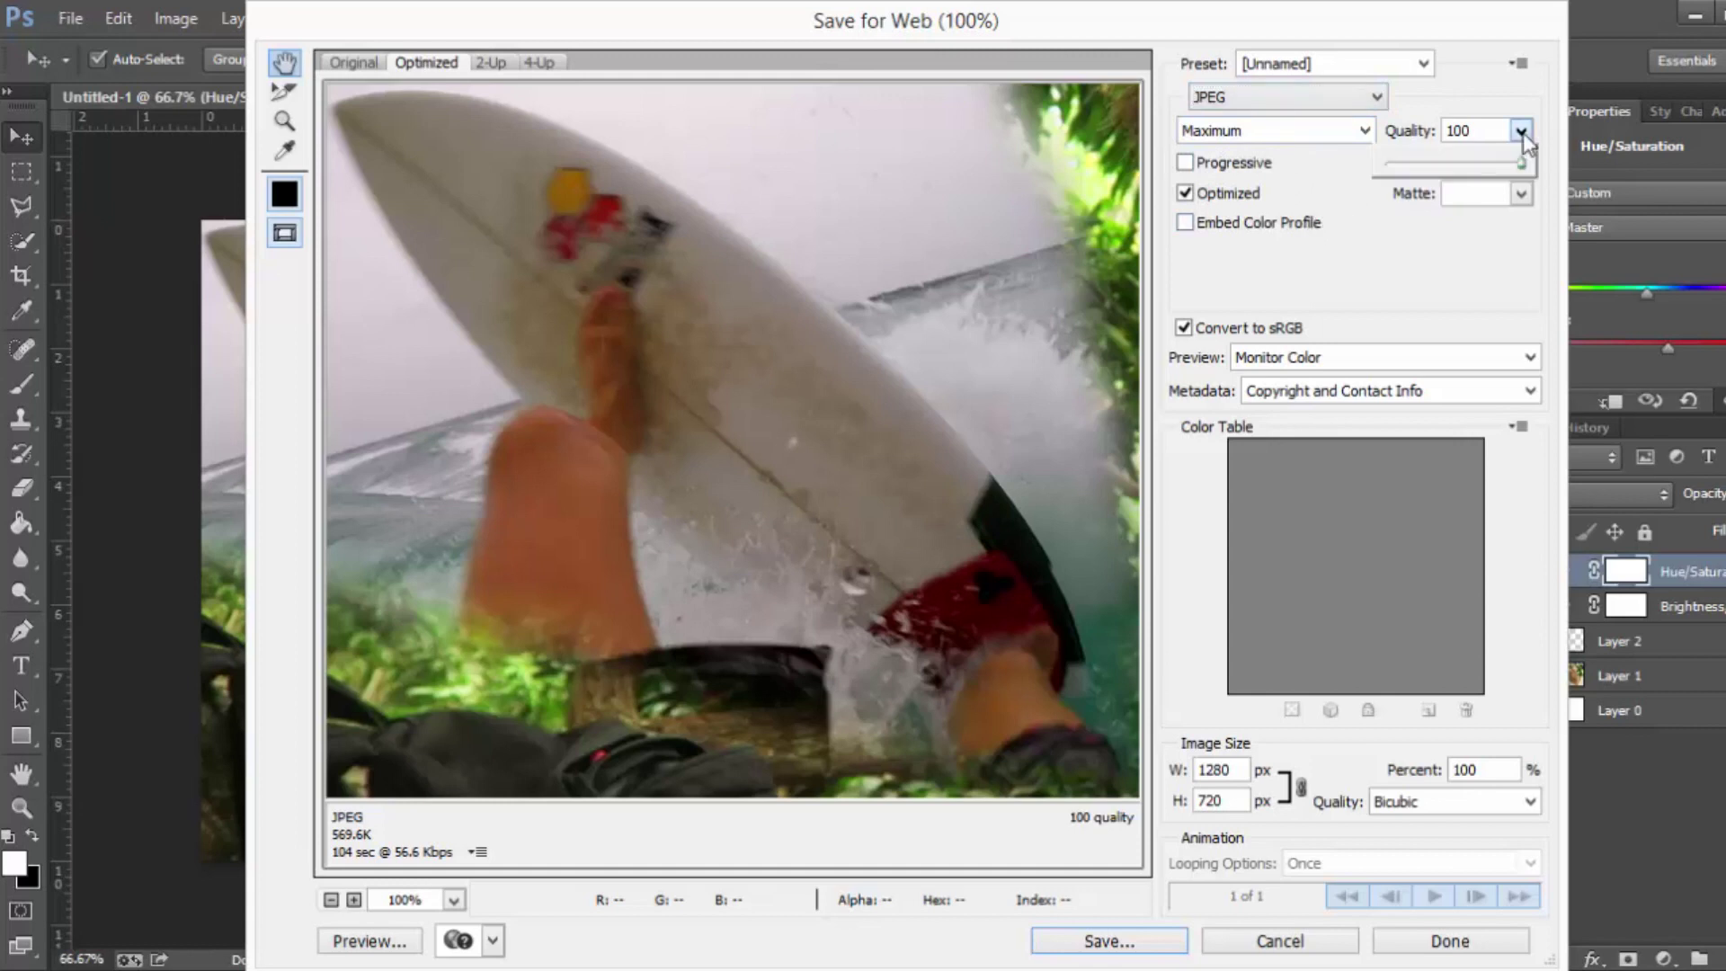
pyautogui.moveTo(1521, 163)
pyautogui.mouseDown()
pyautogui.moveTo(1501, 163)
pyautogui.moveTo(1528, 164)
pyautogui.mouseUp()
pyautogui.click(1438, 263)
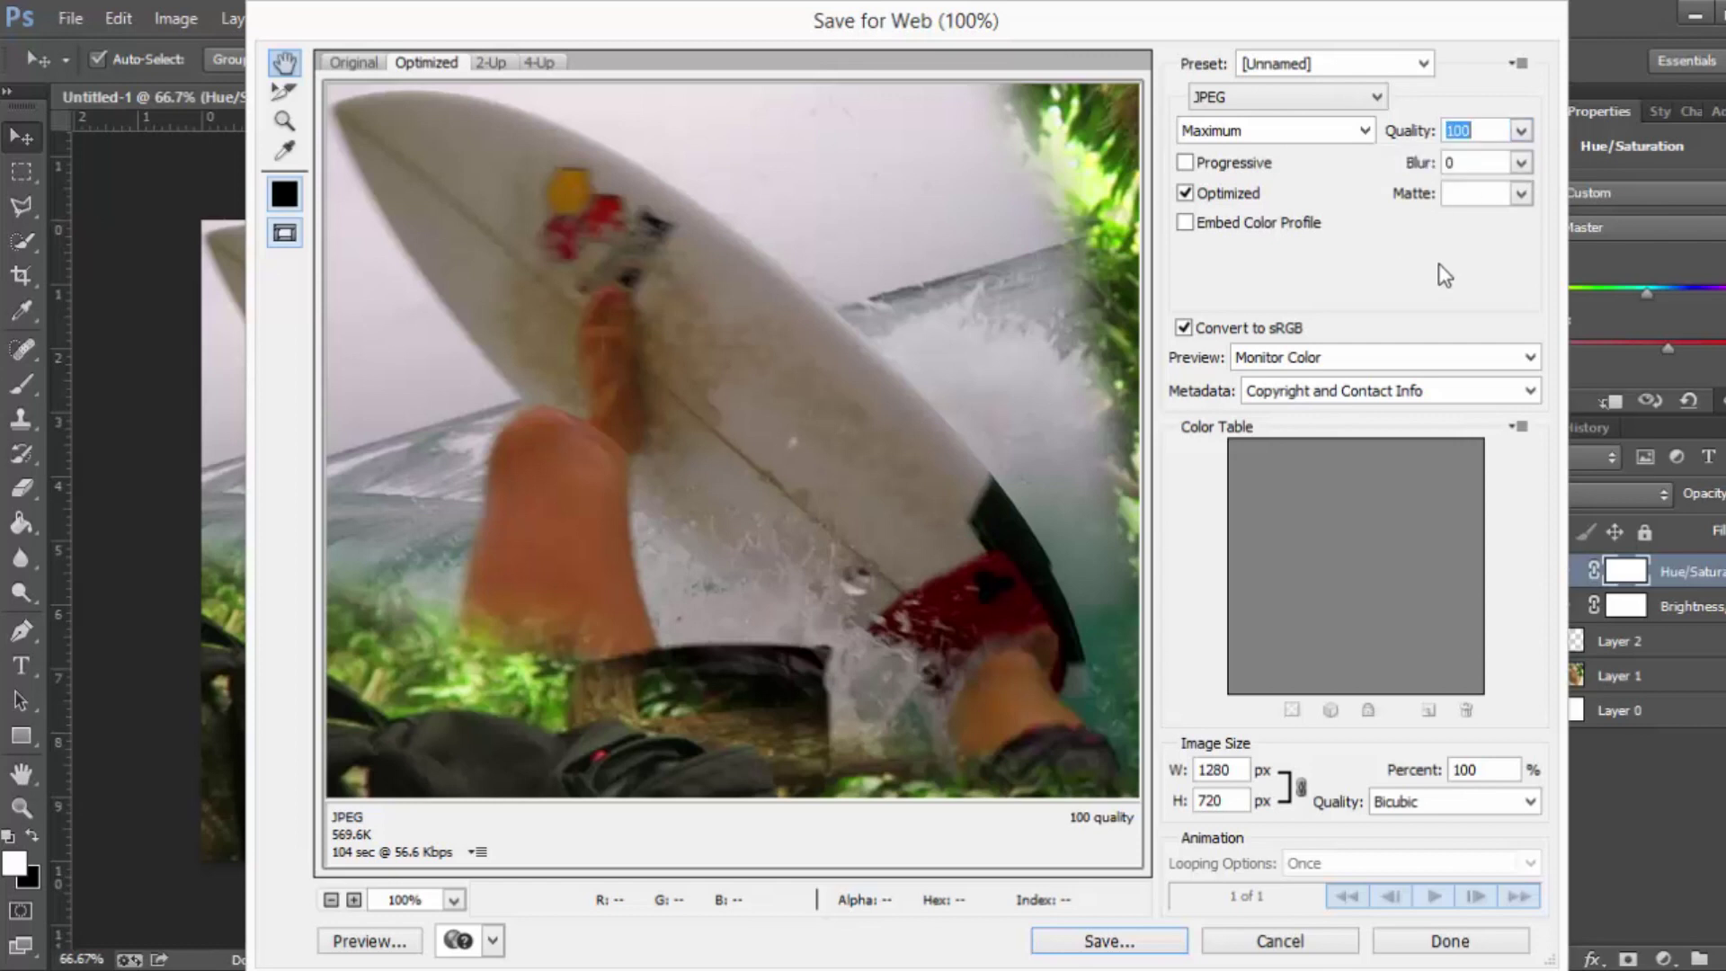